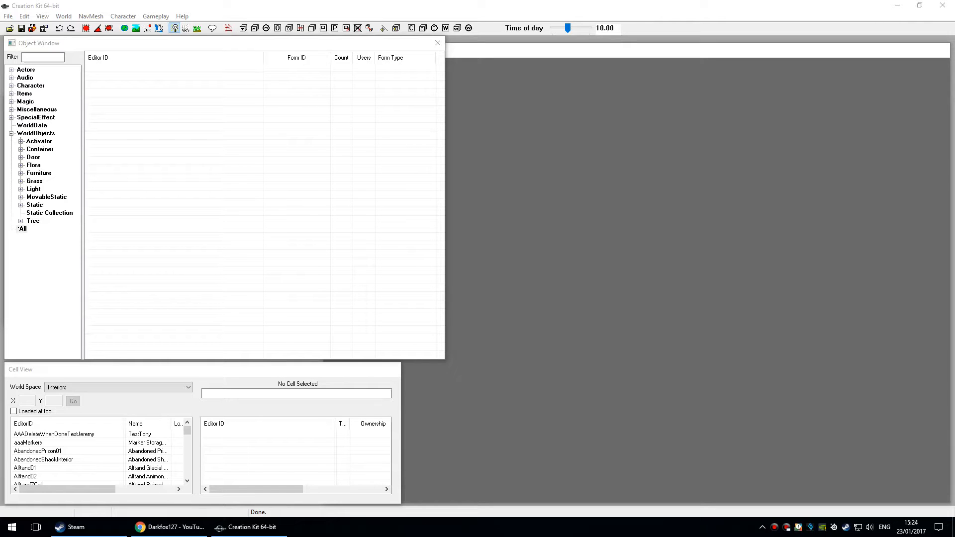
Switch to Chrome and open the Skyrim Creation Kit (Special Edition) playlist on the Darkfox127 YouTube channel
{"action": "left_click", "coordinate": [49, 213]}
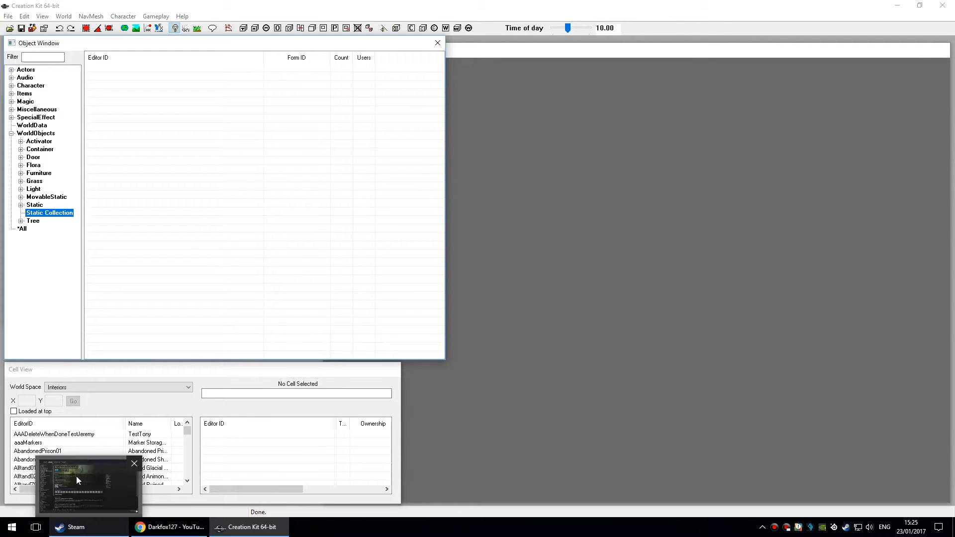
{"action": "mouse_move", "coordinate": [169, 526]}
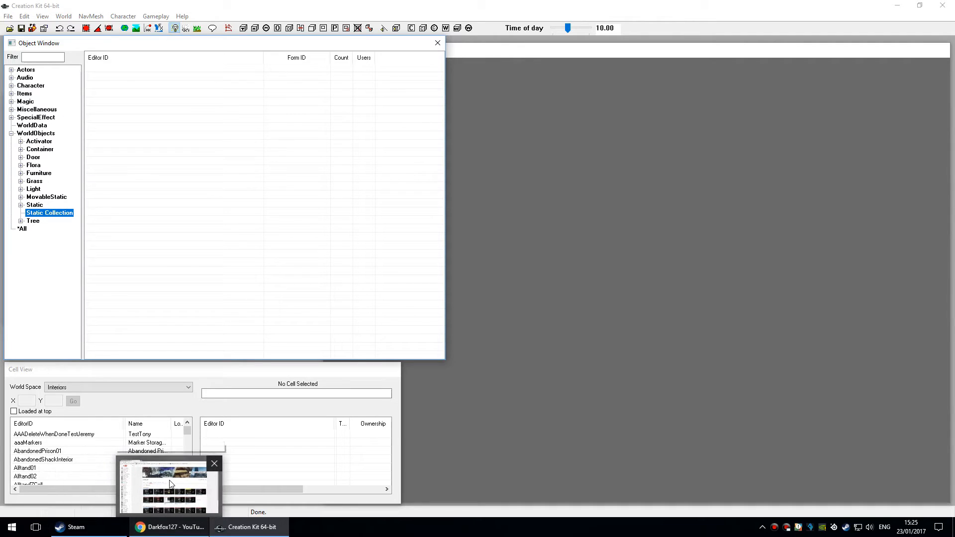
{"action": "left_click", "coordinate": [169, 484]}
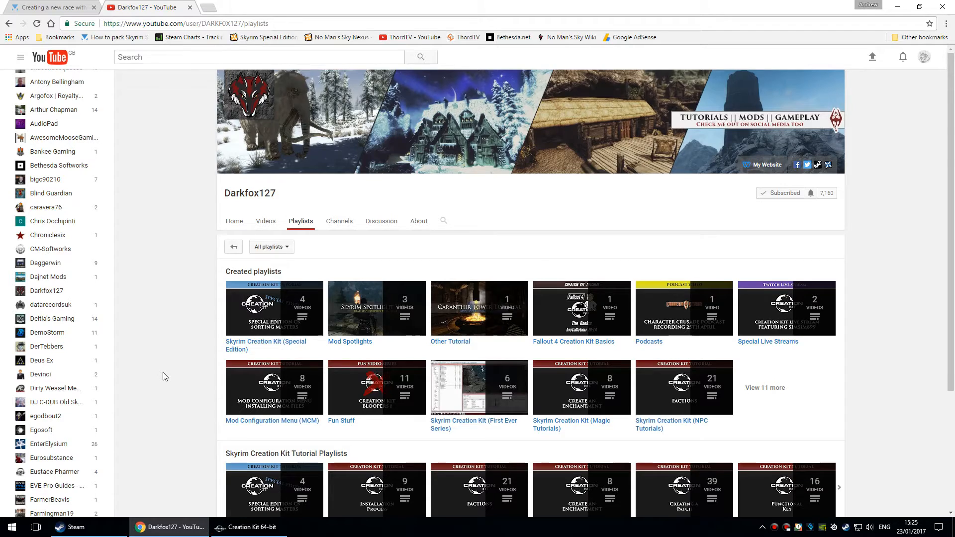
{"action": "scroll", "coordinate": [164, 376], "scroll_direction": "down", "scroll_amount": 1}
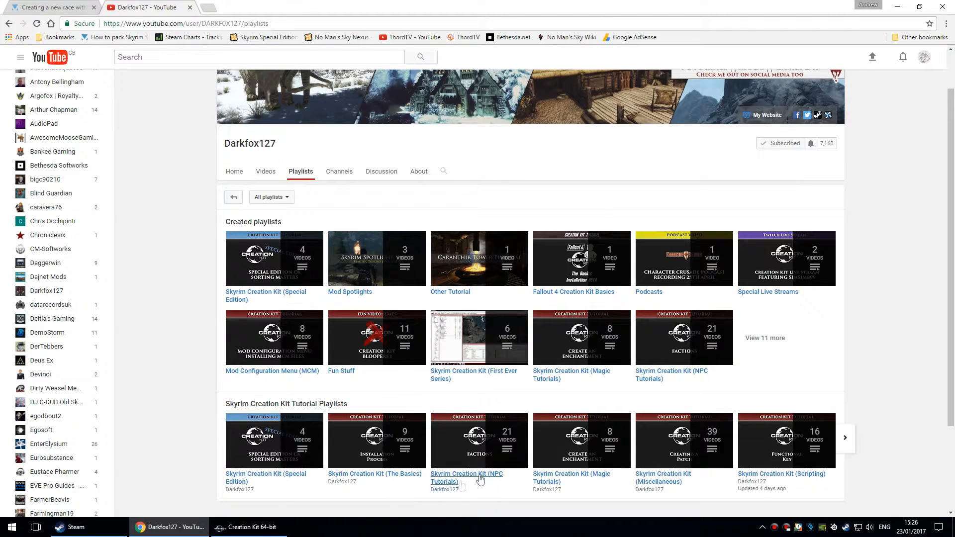
{"action": "left_click", "coordinate": [271, 485]}
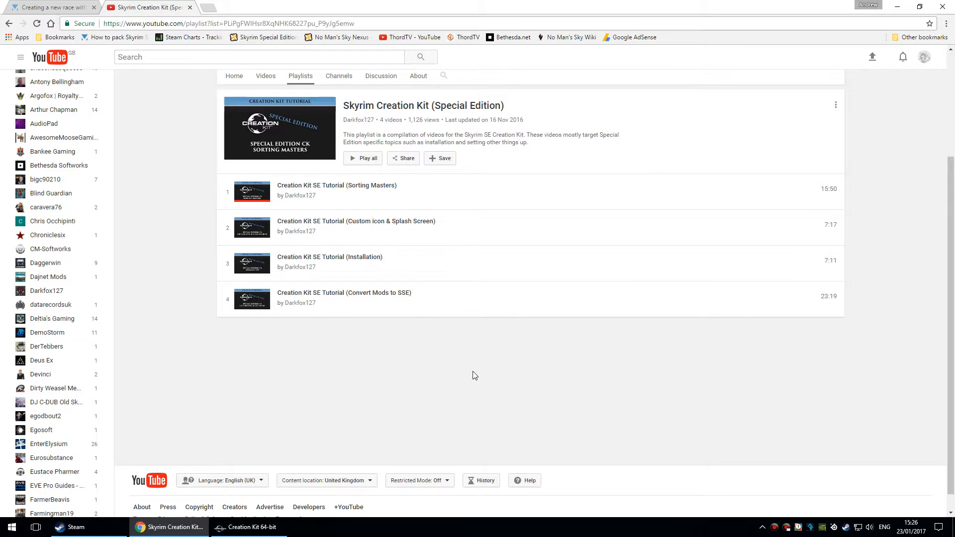
Return to Creation Kit, list the objects of interior cell Alftand01, and enlarge the Cell View window
{"action": "left_click", "coordinate": [201, 530]}
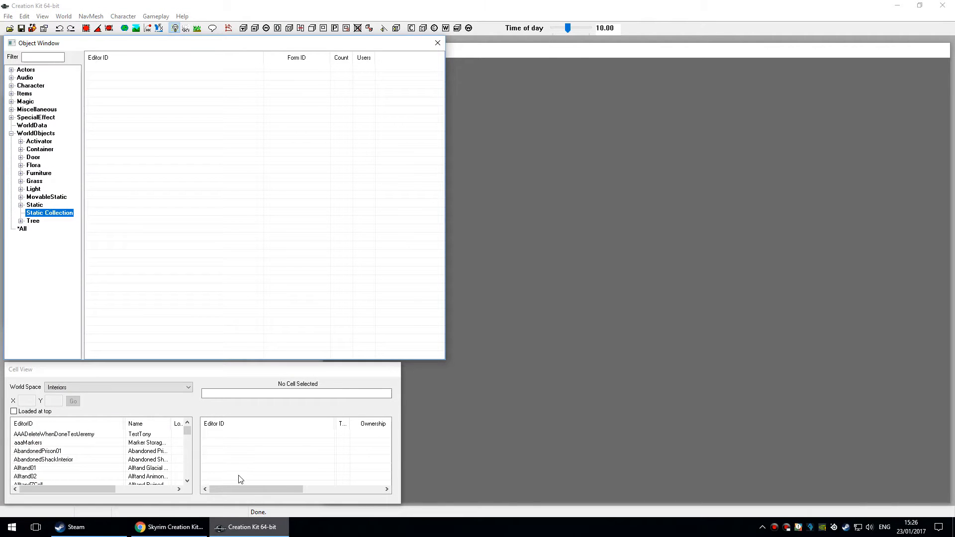
{"action": "left_click", "coordinate": [243, 527]}
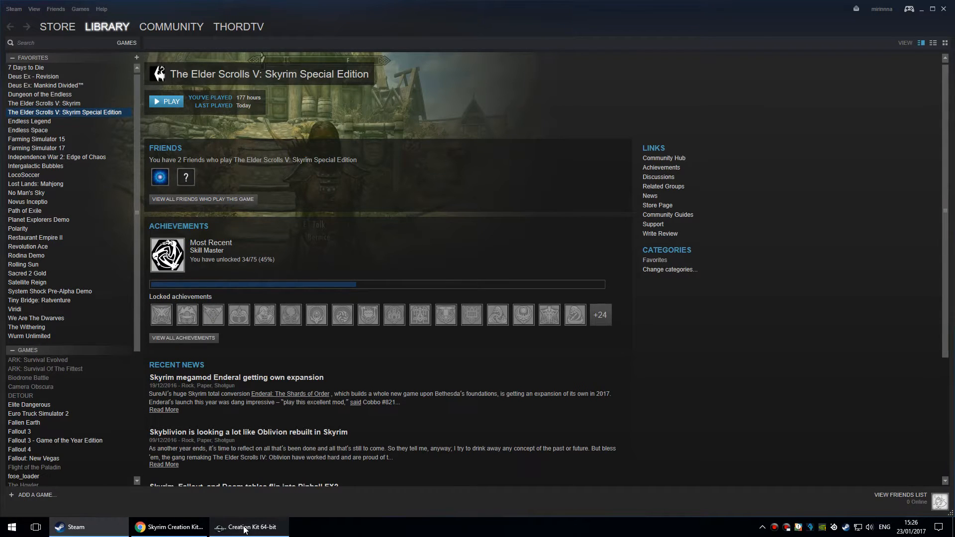
{"action": "left_click", "coordinate": [244, 528]}
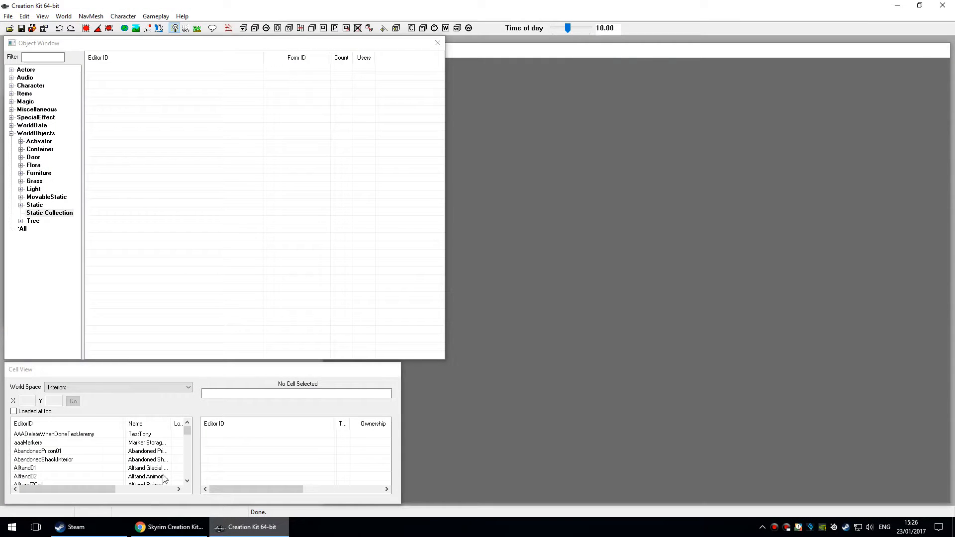
{"action": "left_click", "coordinate": [75, 467]}
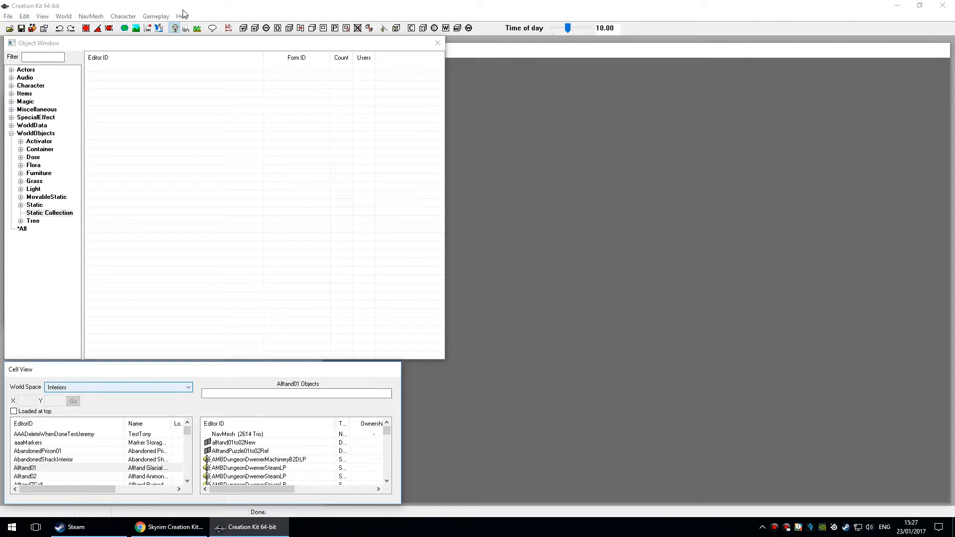
{"action": "left_click_drag", "start_coordinate": [401, 362], "coordinate": [747, 67]}
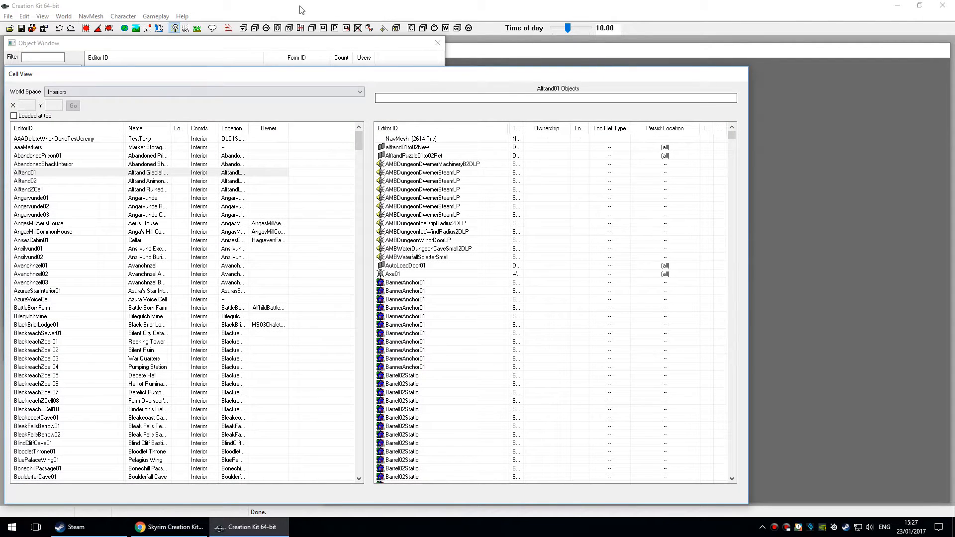
Examine the full list of world spaces available in the Cell View
{"action": "key", "text": "alt+Down"}
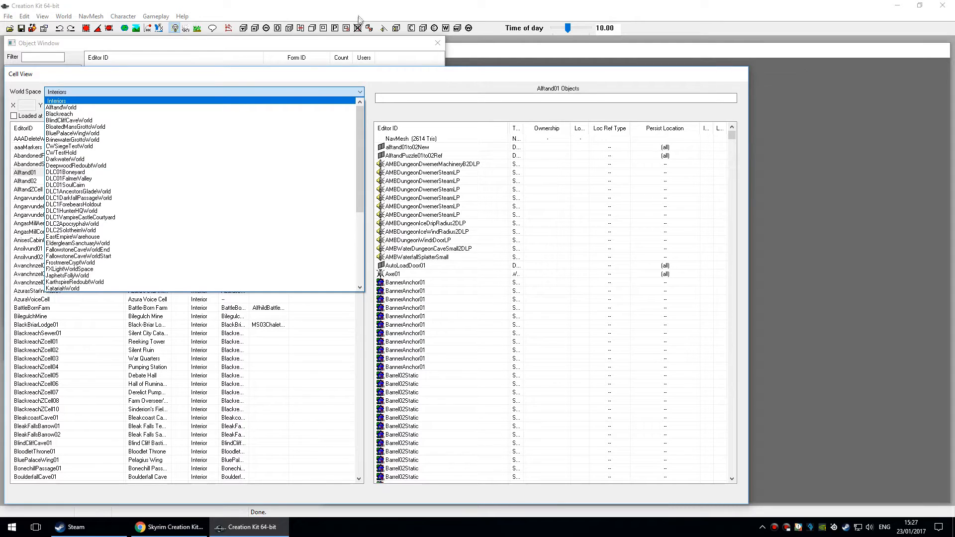
{"action": "scroll", "coordinate": [365, 130], "scroll_direction": "down", "scroll_amount": 7}
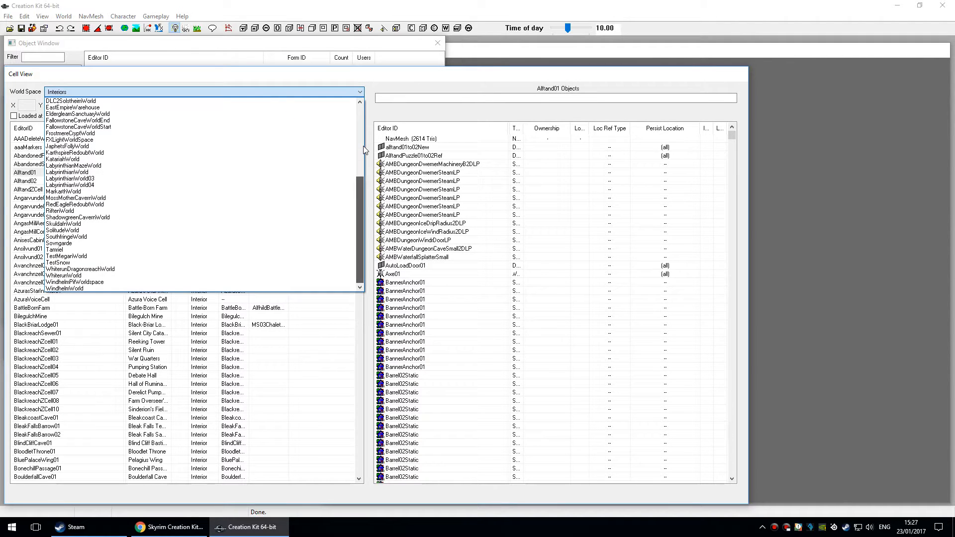
{"action": "scroll", "coordinate": [363, 140], "scroll_direction": "up", "scroll_amount": 7}
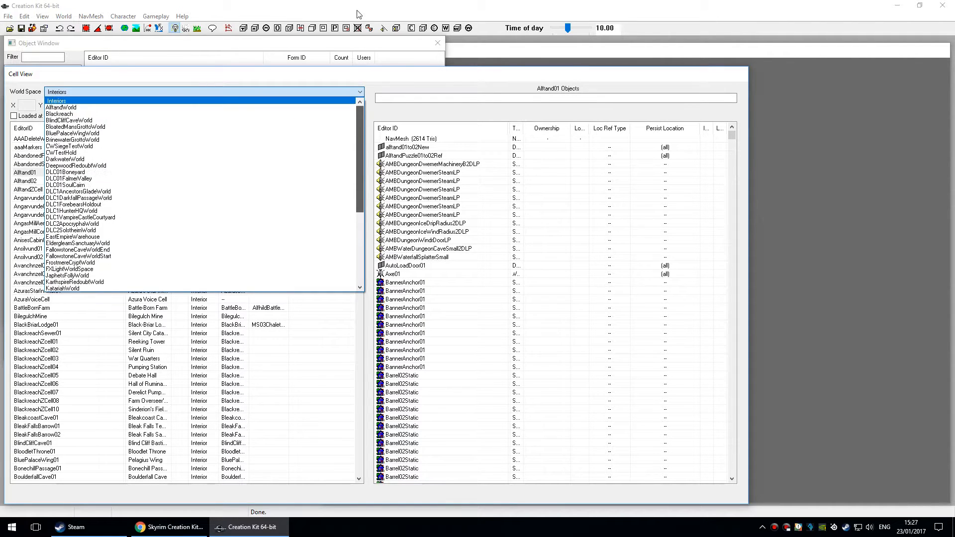
{"action": "left_click", "coordinate": [336, 13]}
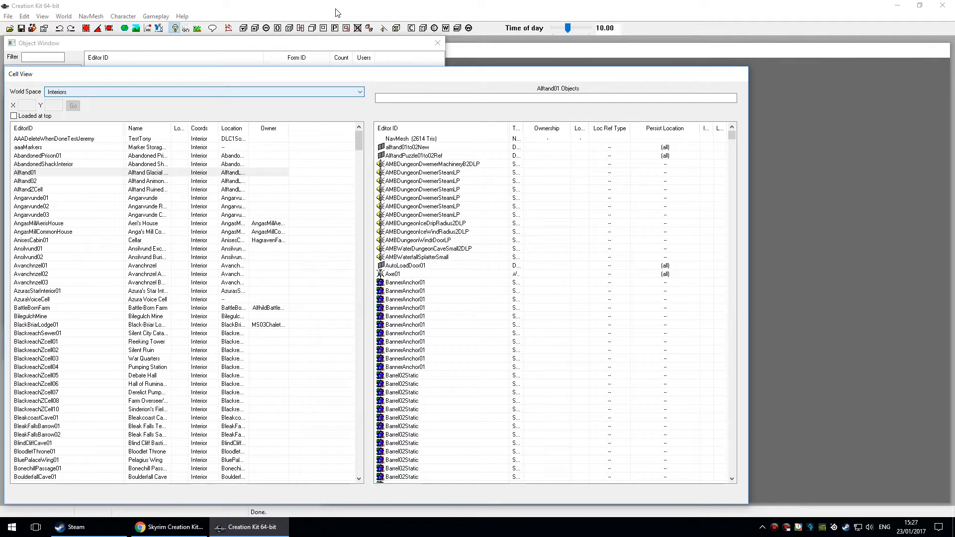
{"action": "key", "text": "F4"}
{"action": "key", "text": "F4"}
{"action": "key", "text": "F4"}
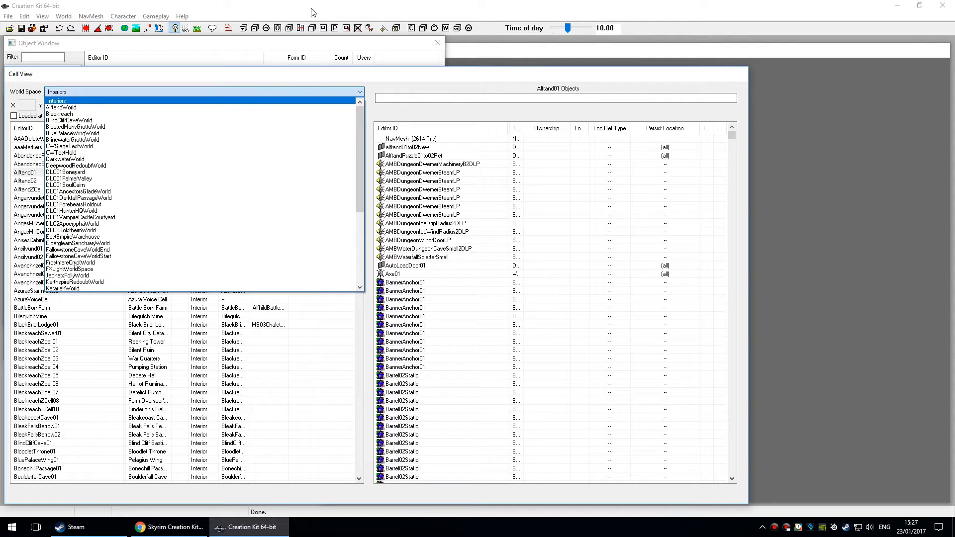
{"action": "key", "text": "F4"}
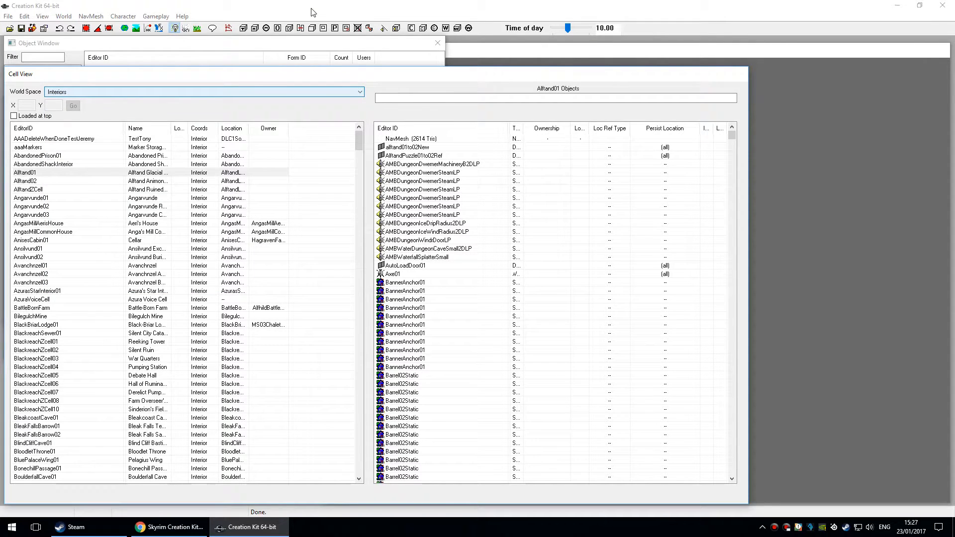
Set the Cell View's world space to Tamriel and look through its exterior cells
{"action": "key", "text": "F4"}
{"action": "scroll", "coordinate": [235, 183], "scroll_direction": "down", "scroll_amount": 5}
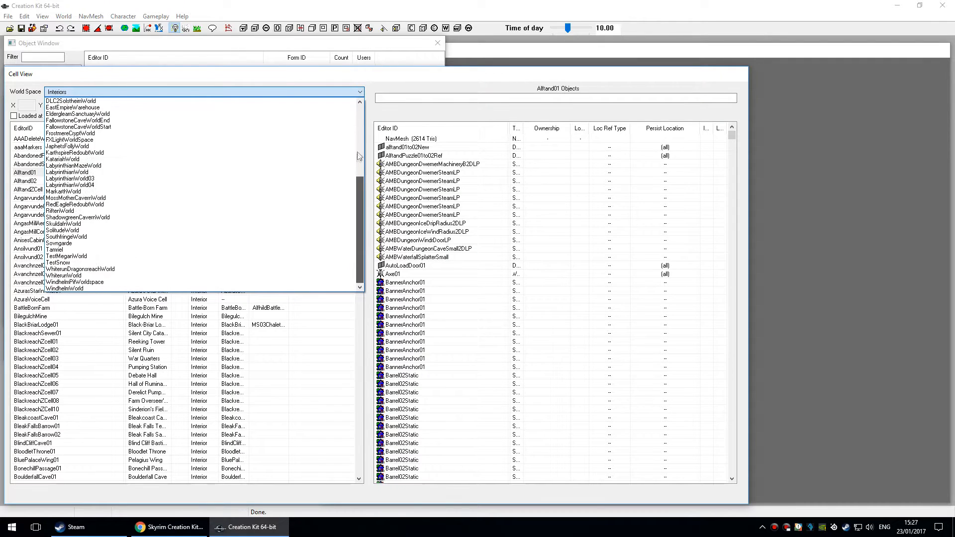
{"action": "key", "text": "Up"}
{"action": "key", "text": "Return"}
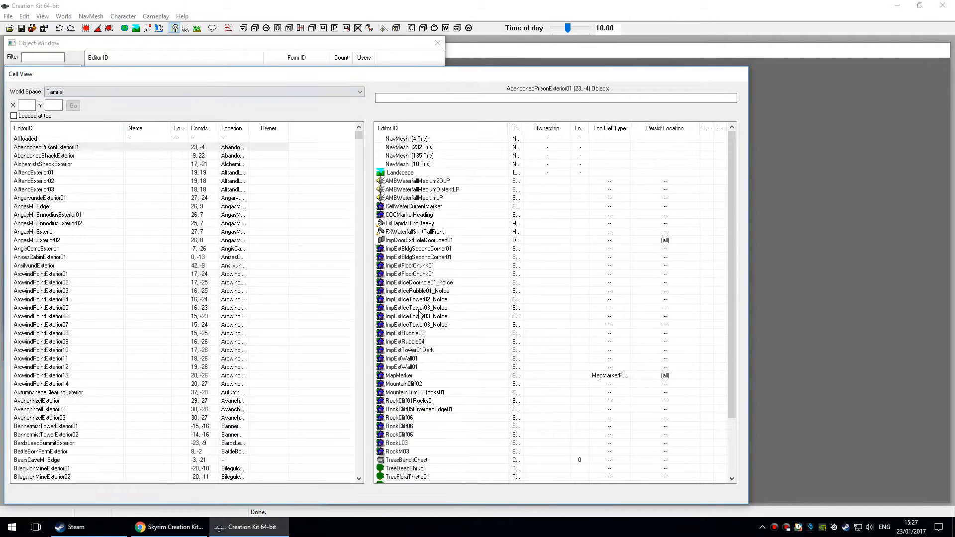
{"action": "left_click_drag", "start_coordinate": [358, 134], "coordinate": [359, 389]}
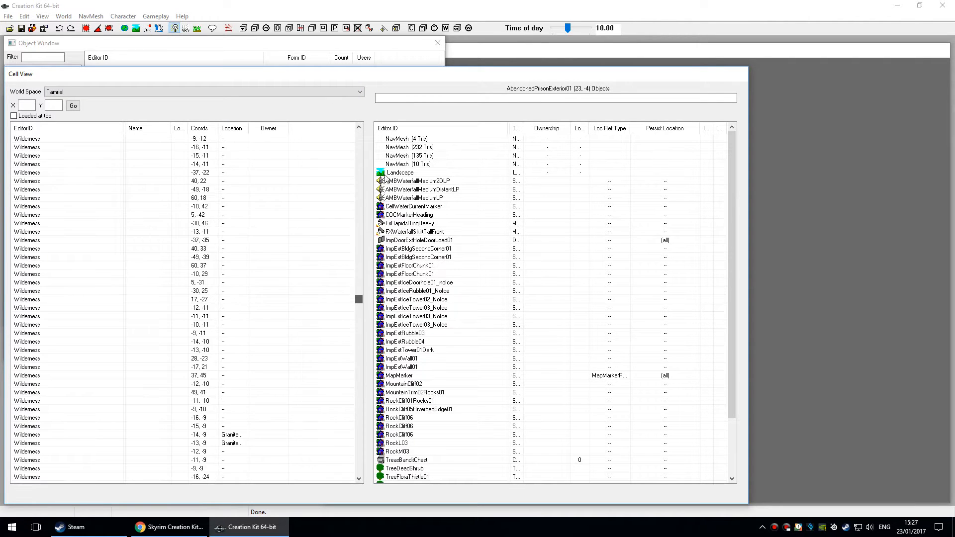
Show the cells of the WhiterunWorld world space, followed by those of Blackreach
{"action": "key", "text": "alt+Down"}
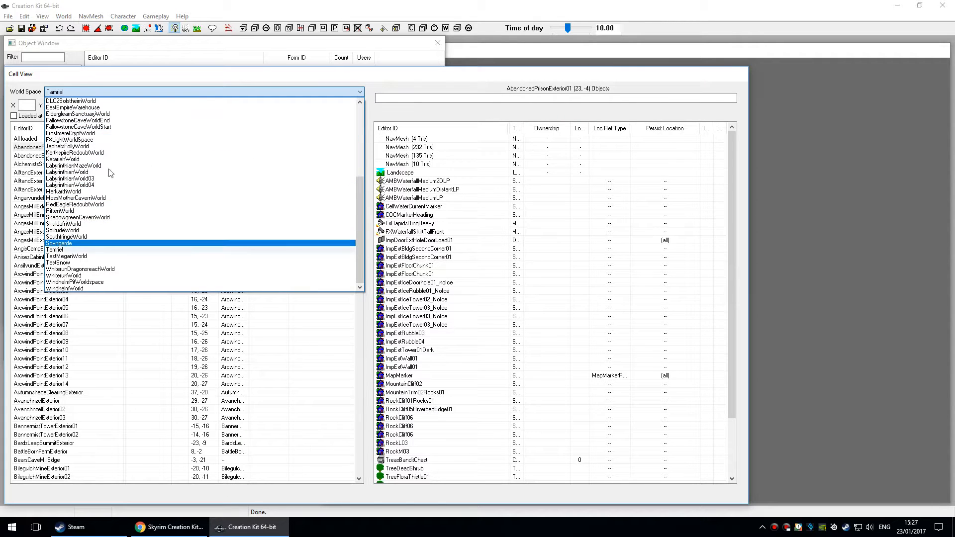
{"action": "left_click", "coordinate": [91, 275]}
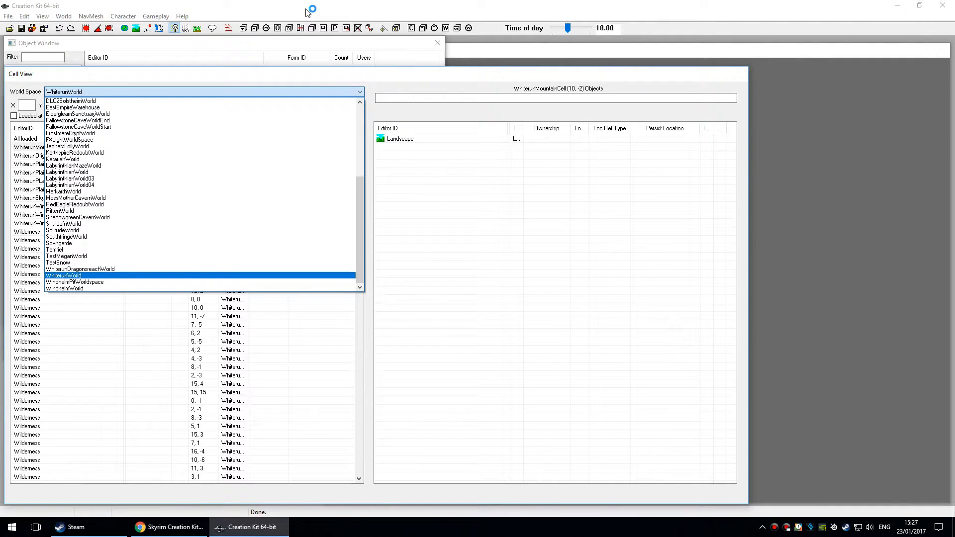
{"action": "left_click_drag", "start_coordinate": [359, 224], "coordinate": [362, 127]}
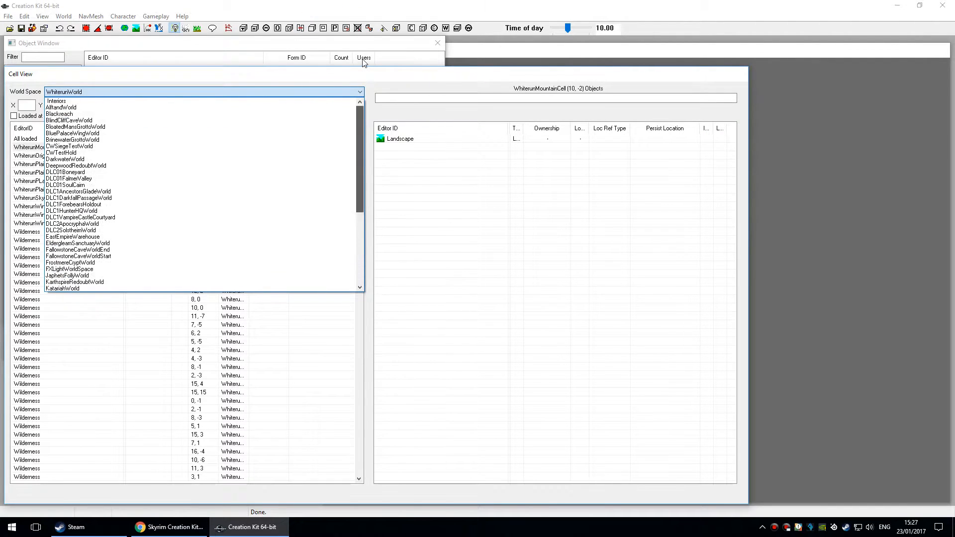
{"action": "left_click", "coordinate": [143, 114]}
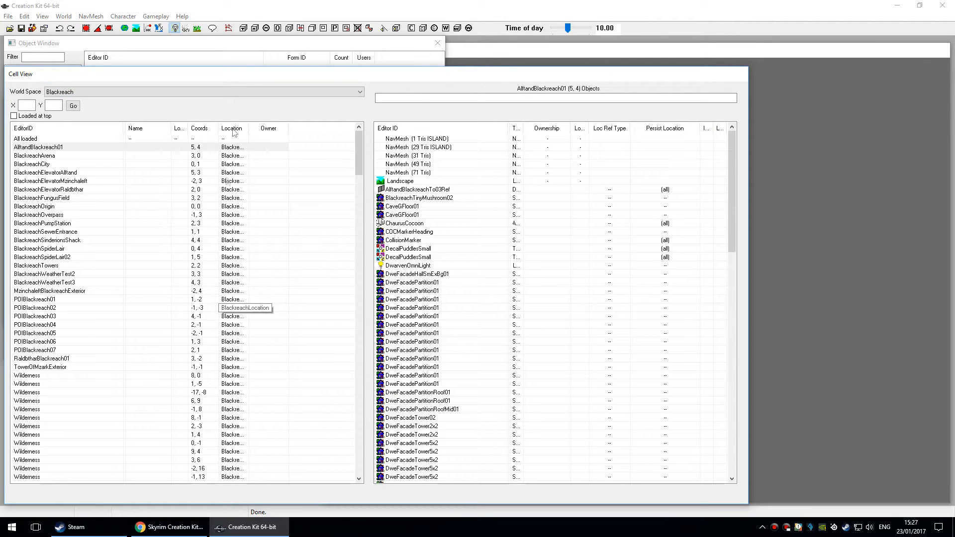
Set the world space to Interiors and list the objects of the BlackreachZcell05 (Debate Hall) cell
{"action": "left_click", "coordinate": [262, 92]}
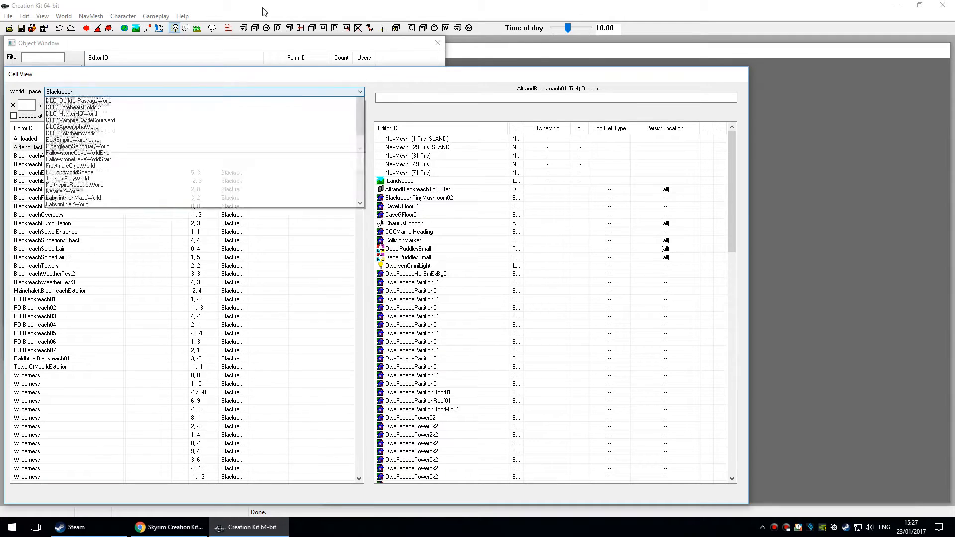
{"action": "scroll", "coordinate": [287, 125], "scroll_direction": "up", "scroll_amount": 1}
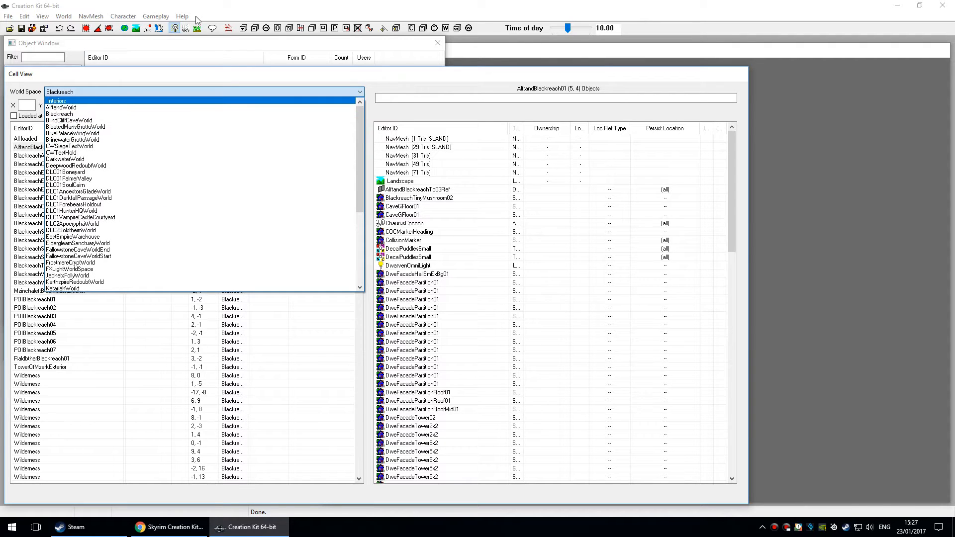
{"action": "left_click", "coordinate": [195, 101]}
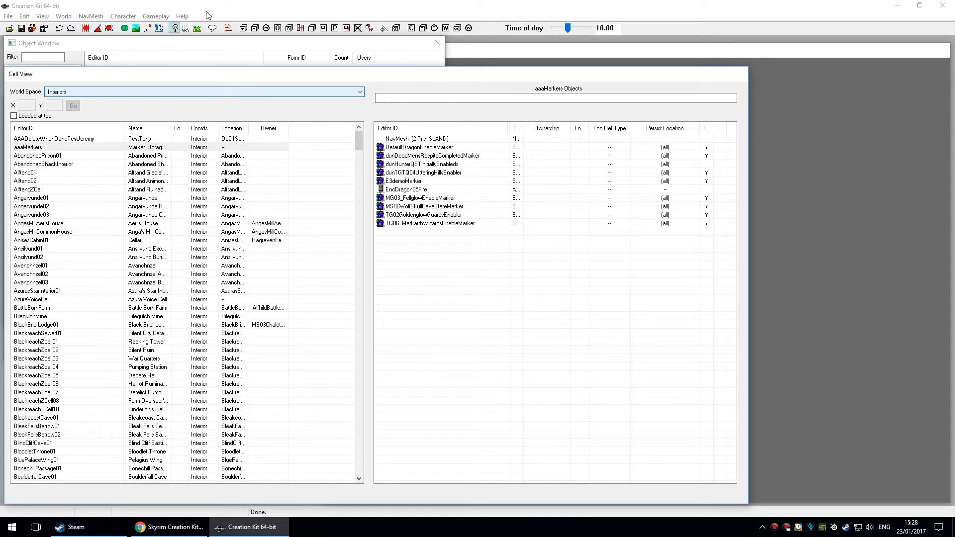
{"action": "left_click", "coordinate": [83, 375]}
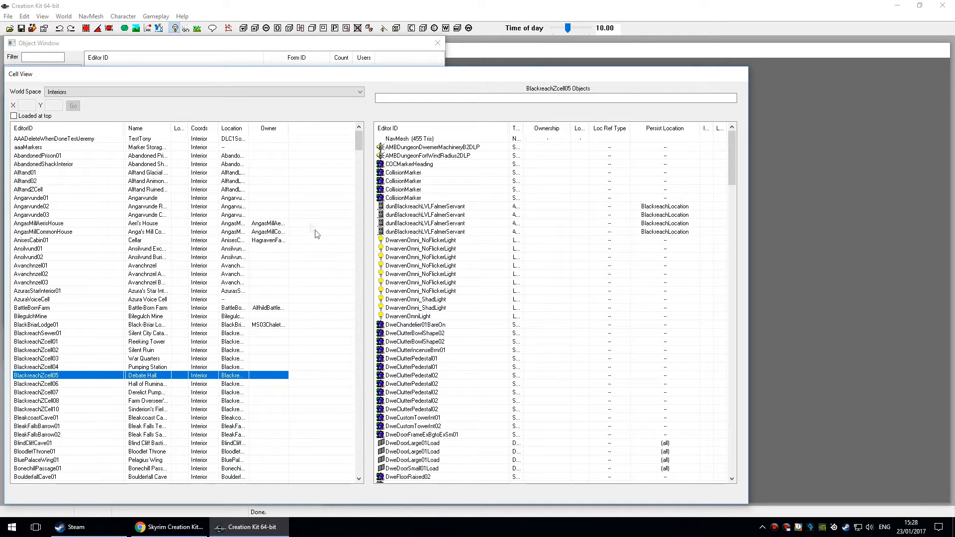
Review the objects of the test interior cells between TestBrieDLC and TestTony, ending with TestBrieDLC selected
{"action": "key", "text": "t"}
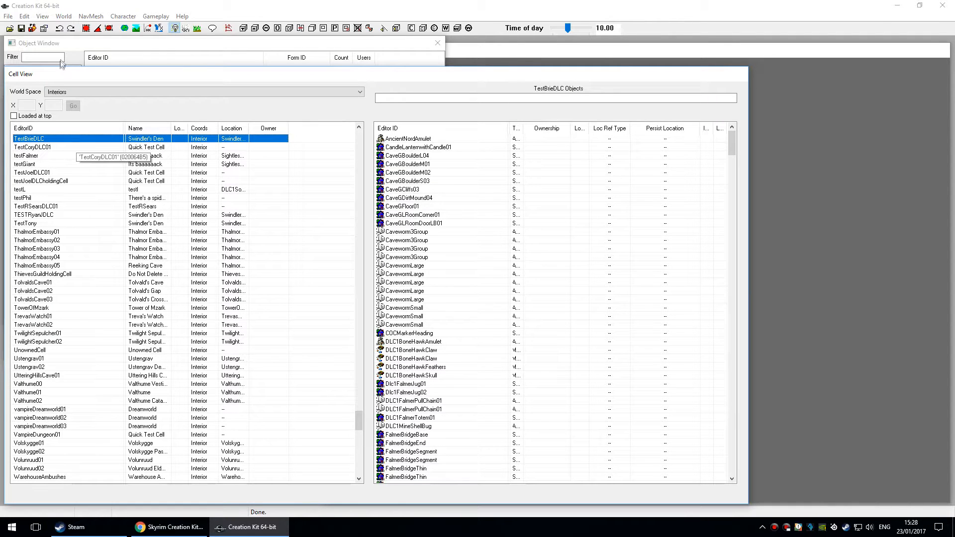
{"action": "key", "text": "Down"}
{"action": "key", "text": "Down"}
{"action": "key", "text": "Down"}
{"action": "key", "text": "Down"}
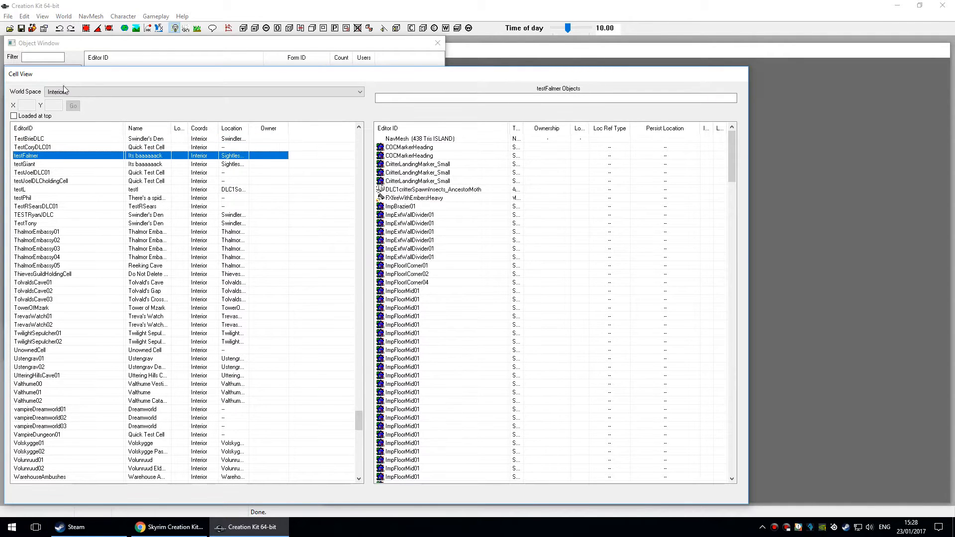
{"action": "key", "text": "Down"}
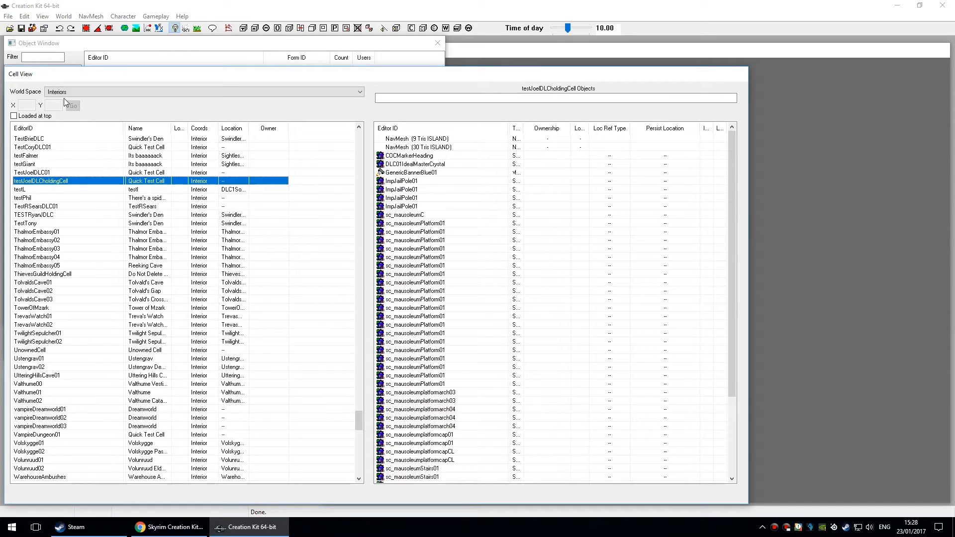
{"action": "key", "text": "Up"}
{"action": "key", "text": "Up"}
{"action": "key", "text": "Up"}
{"action": "key", "text": "Up"}
{"action": "key", "text": "Up"}
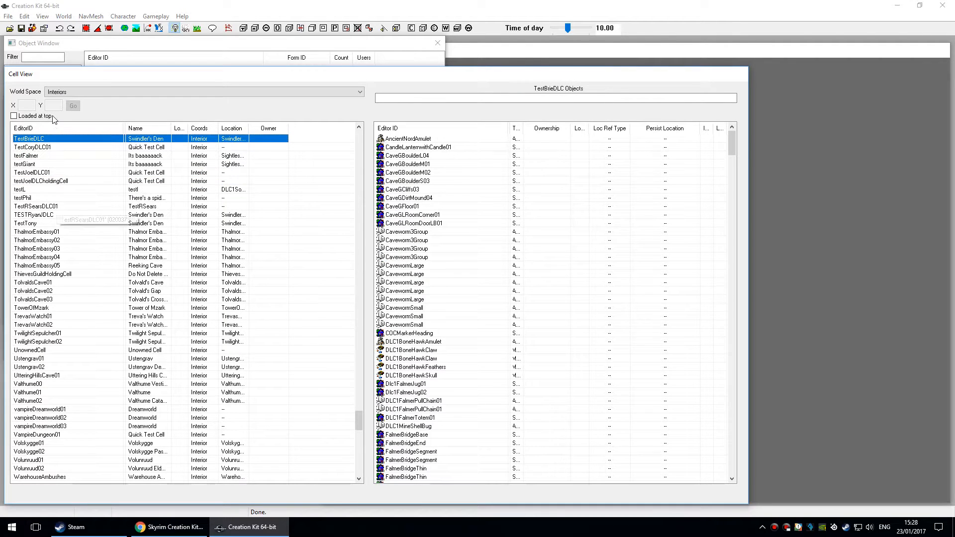
{"action": "key", "text": "Down"}
{"action": "key", "text": "Down"}
{"action": "key", "text": "Down"}
{"action": "key", "text": "Down"}
{"action": "key", "text": "Down"}
{"action": "key", "text": "Down"}
{"action": "key", "text": "Down"}
{"action": "key", "text": "Down"}
{"action": "key", "text": "Down"}
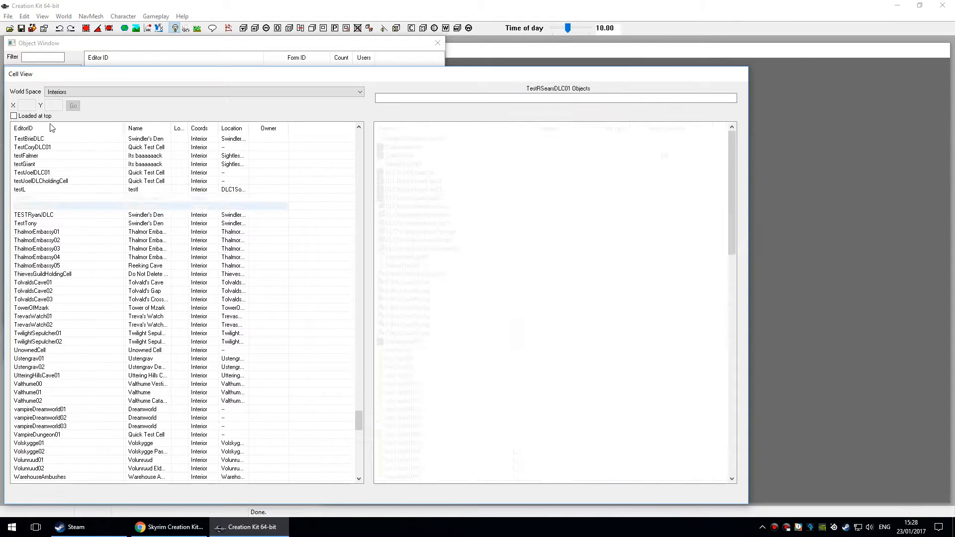
{"action": "key", "text": "Down"}
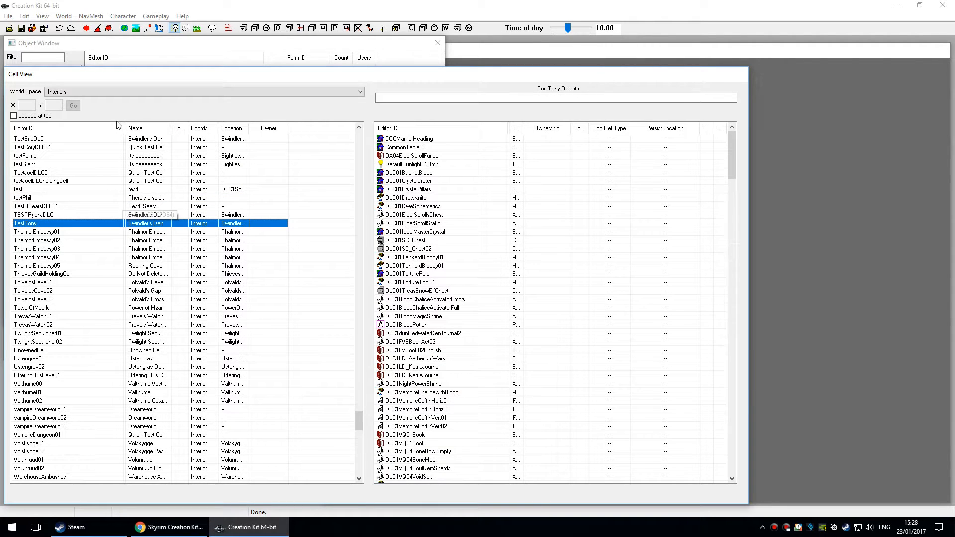
{"action": "scroll", "coordinate": [107, 126], "scroll_direction": "up", "scroll_amount": 1}
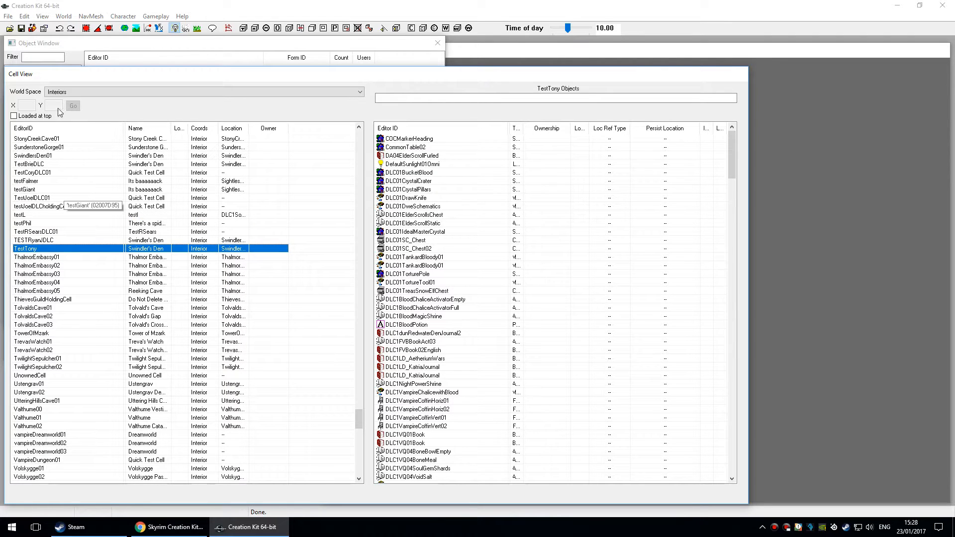
{"action": "left_click", "coordinate": [64, 164]}
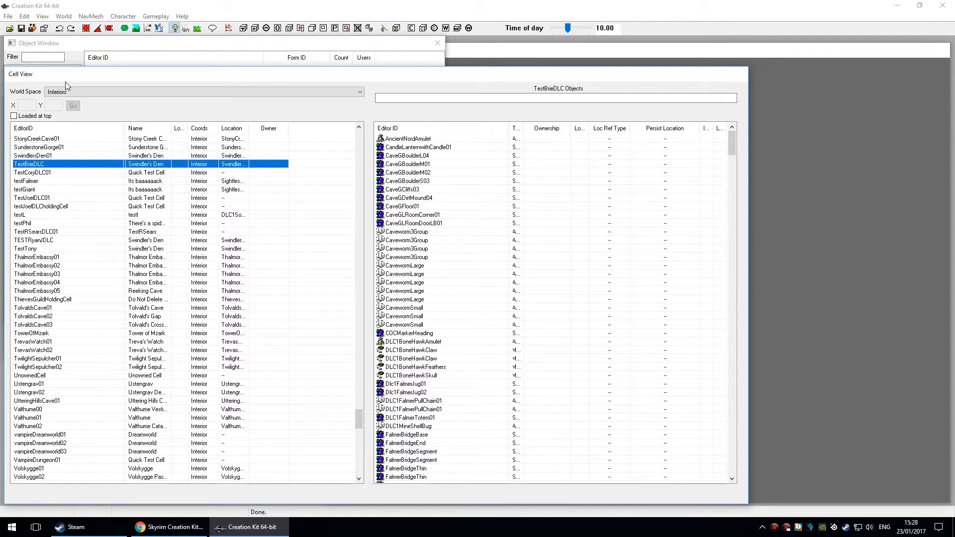
Duplicate the TestBrieDLC interior cell
{"action": "left_click", "coordinate": [64, 172]}
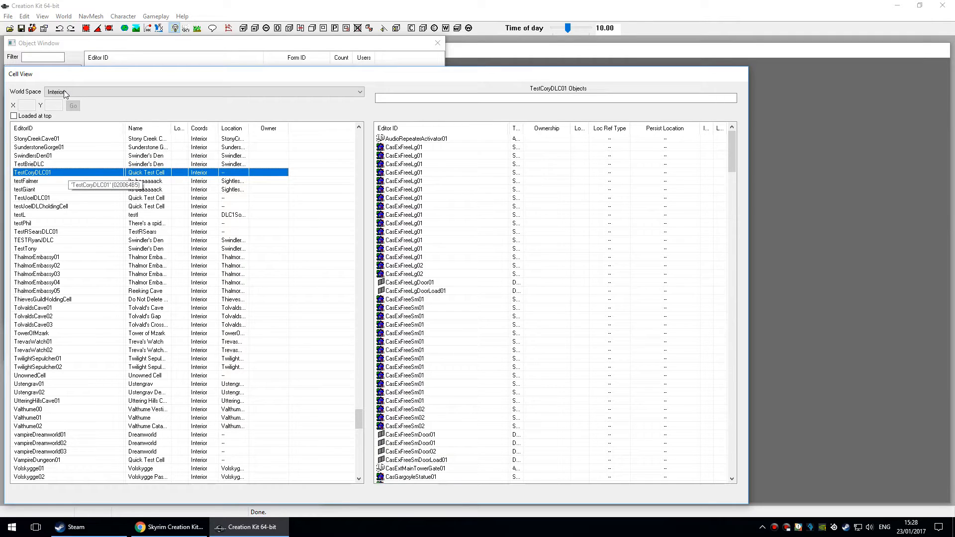
{"action": "key", "text": "Up"}
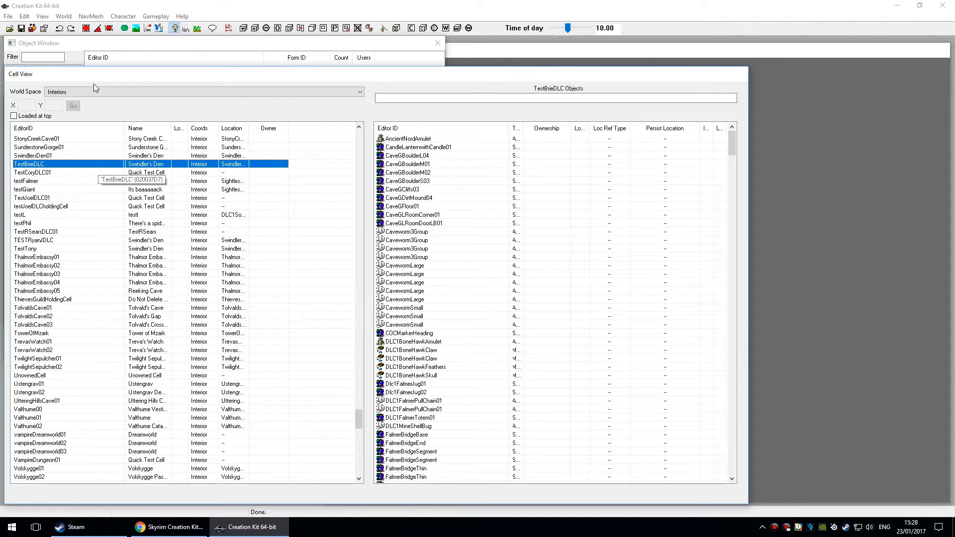
{"action": "key", "text": "Menu"}
{"action": "key", "text": "Down"}
{"action": "key", "text": "Down"}
{"action": "key", "text": "Down"}
{"action": "key", "text": "Down"}
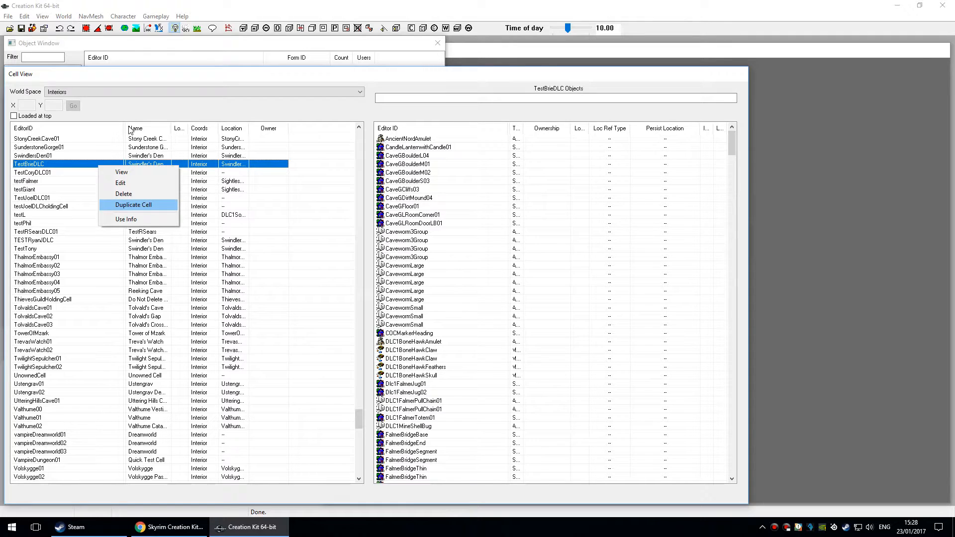
{"action": "key", "text": "Return"}
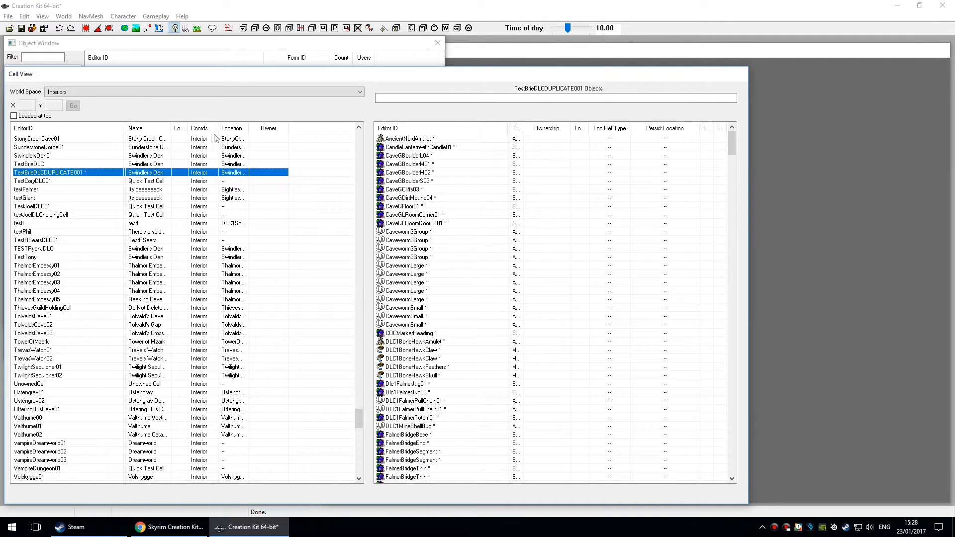
{"action": "key", "text": "Up"}
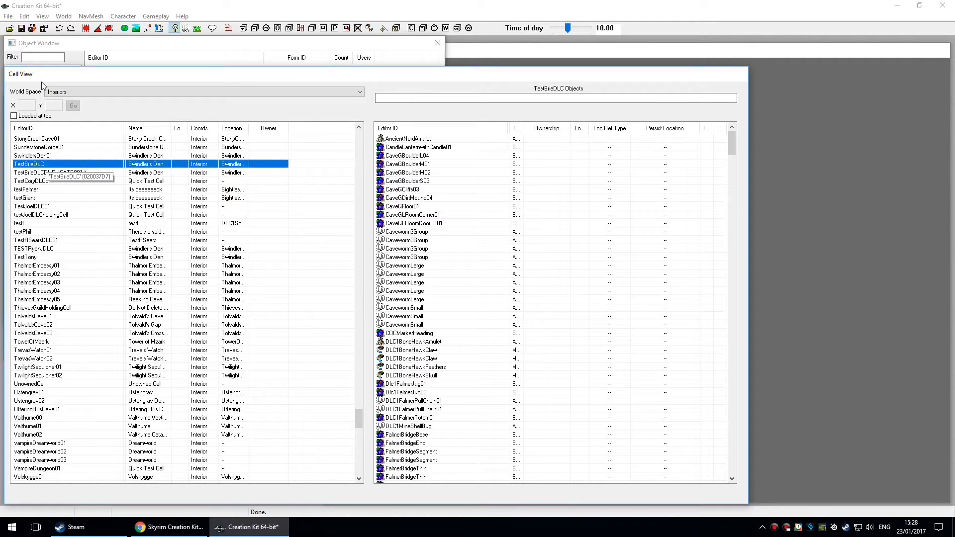
{"action": "key", "text": "Menu"}
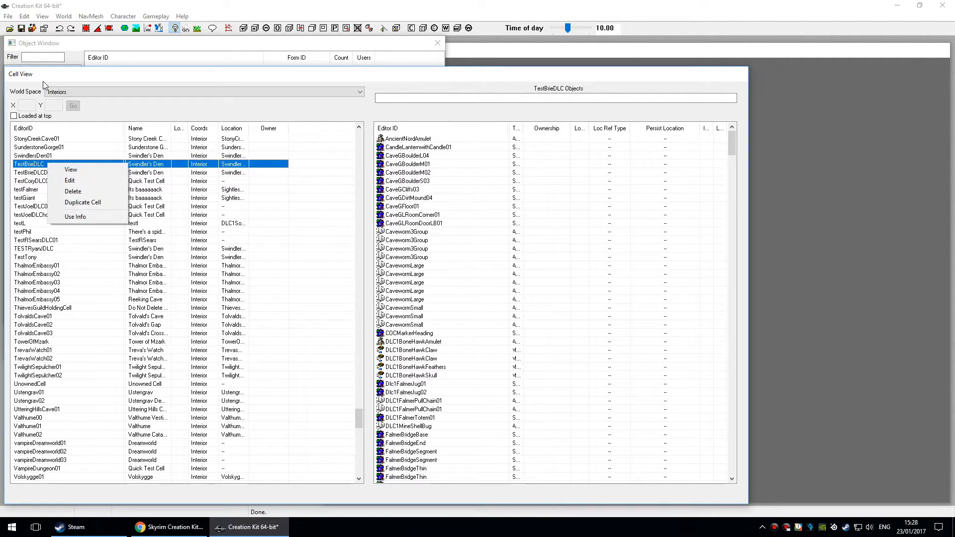
{"action": "key", "text": "Down"}
{"action": "key", "text": "Down"}
{"action": "key", "text": "Down"}
{"action": "key", "text": "Return"}
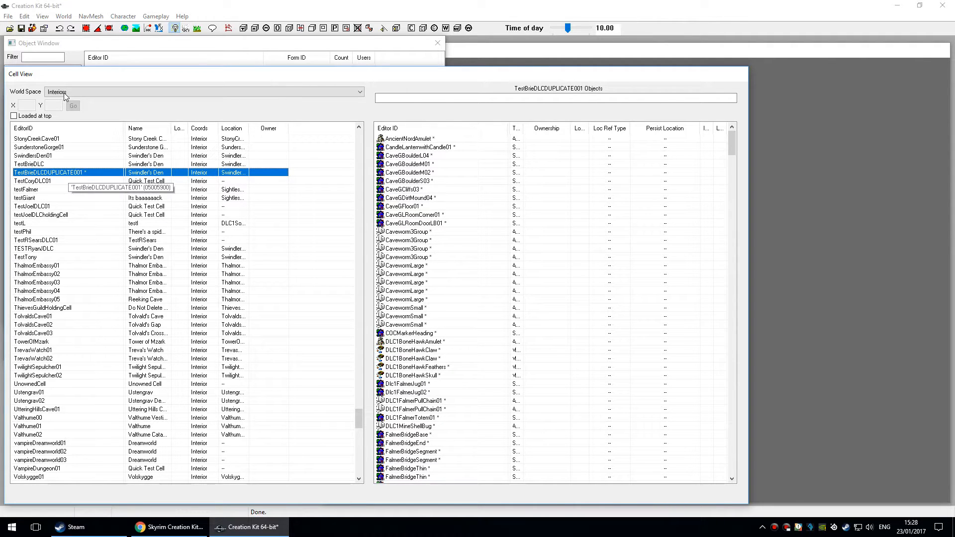
Change the Editor ID of the TestBrieDLC duplicate to TTVInside01
{"action": "key", "text": "F2"}
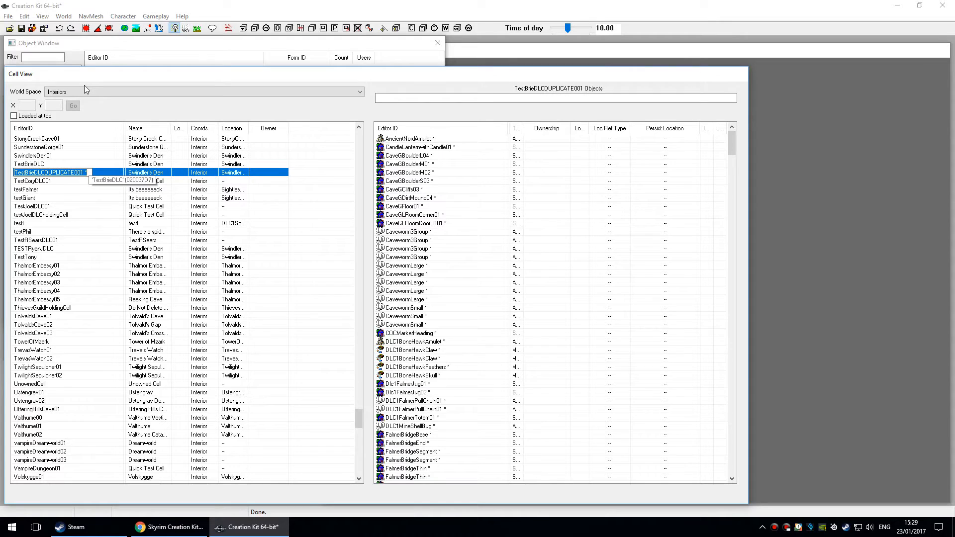
{"action": "type", "text": "TTV"}
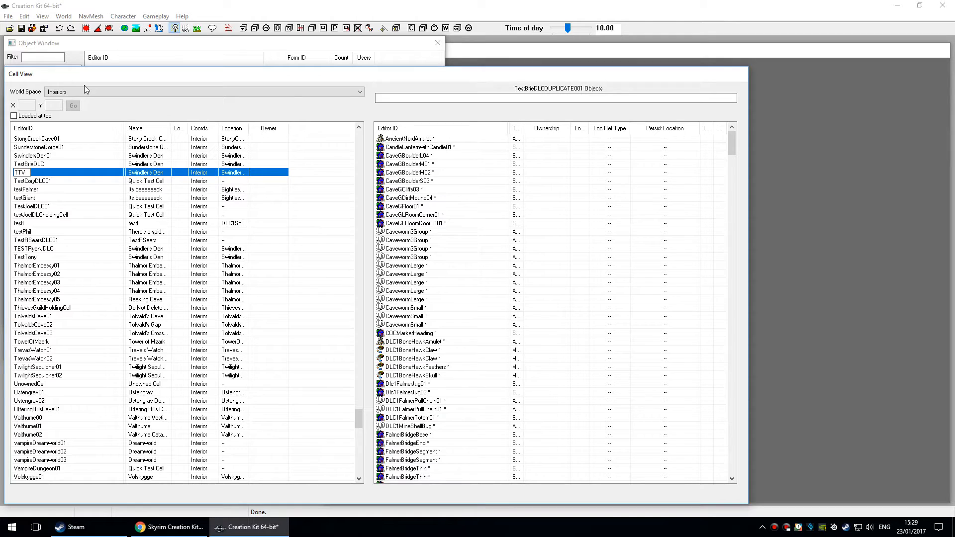
{"action": "type", "text": "Inside01"}
{"action": "key", "text": "Return"}
Find the TestCoryDLC01 interior cell among the test cells and duplicate it
{"action": "left_click", "coordinate": [97, 376]}
{"action": "key", "text": "t"}
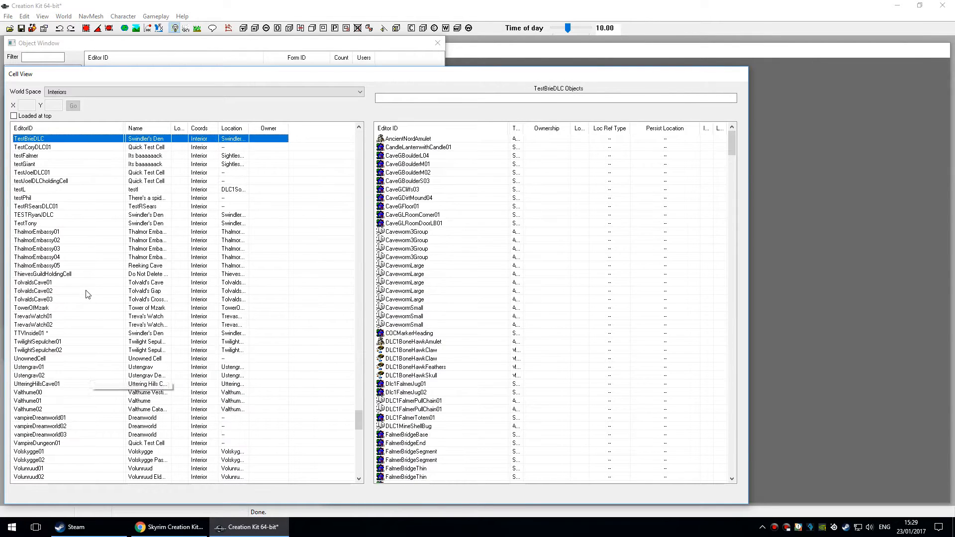
{"action": "key", "text": "Down"}
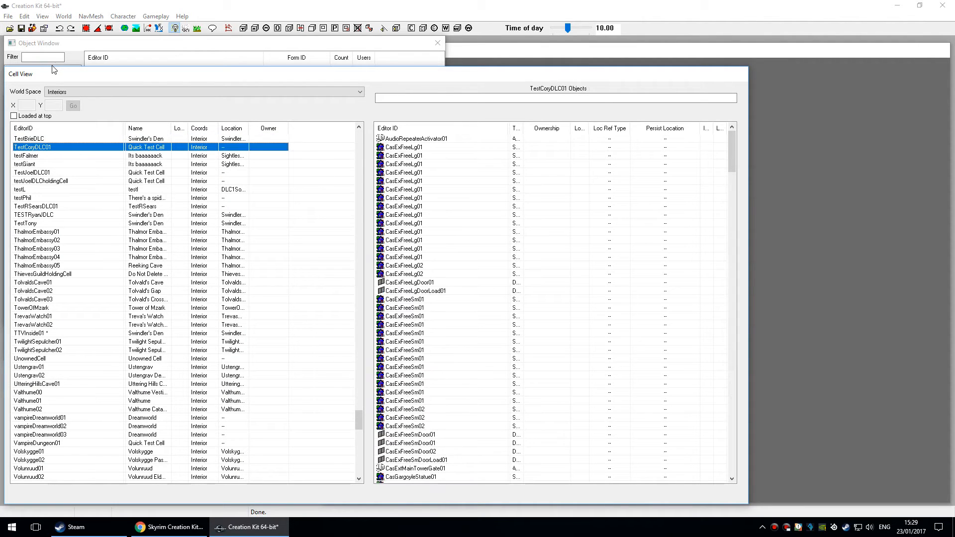
{"action": "key", "text": "shift+F10"}
{"action": "key", "text": "Down"}
{"action": "key", "text": "Down"}
{"action": "key", "text": "Down"}
{"action": "key", "text": "Return"}
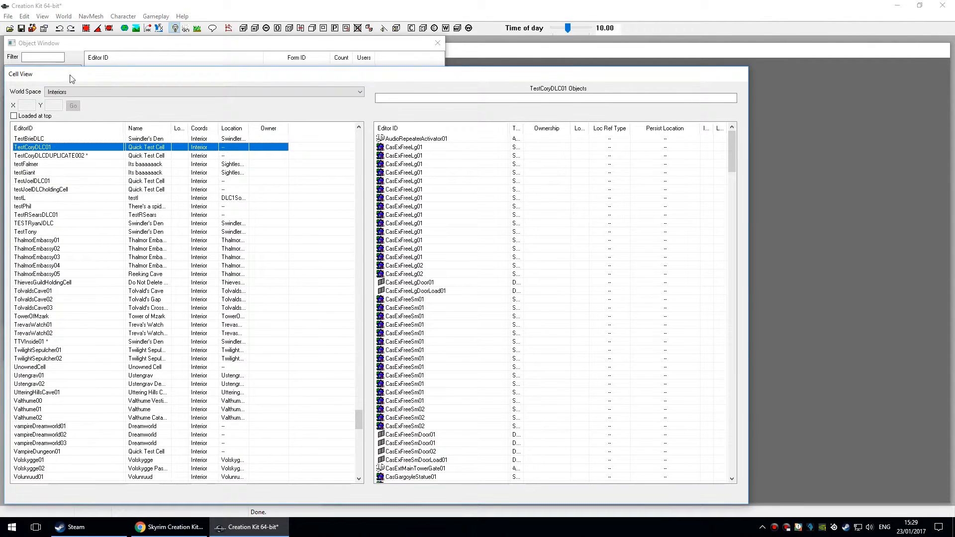
Rename the TestCoryDLC01 duplicate as TTVInside02, and locate both TTVInside cells in the interiors list
{"action": "key", "text": "F2"}
{"action": "type", "text": "TTVInside02"}
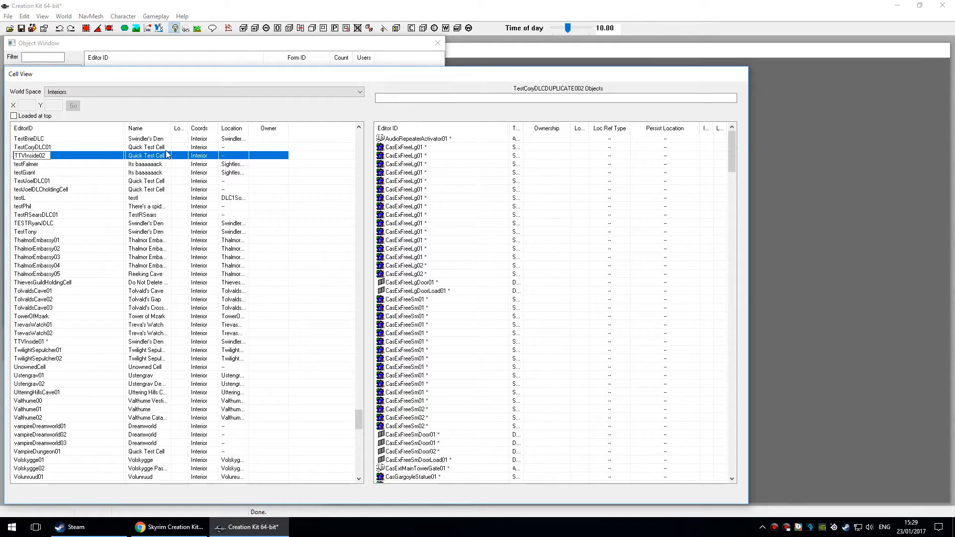
{"action": "key", "text": "Return"}
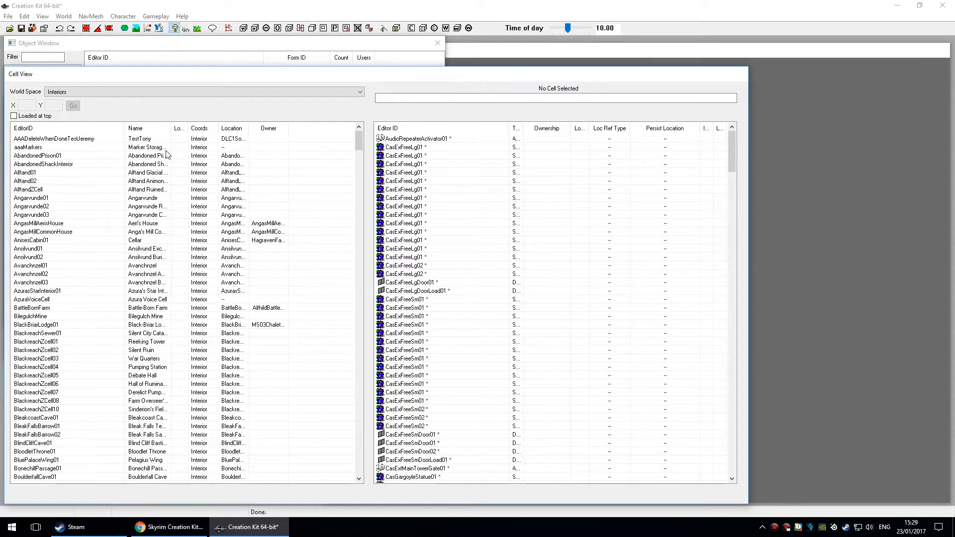
{"action": "key", "text": "a"}
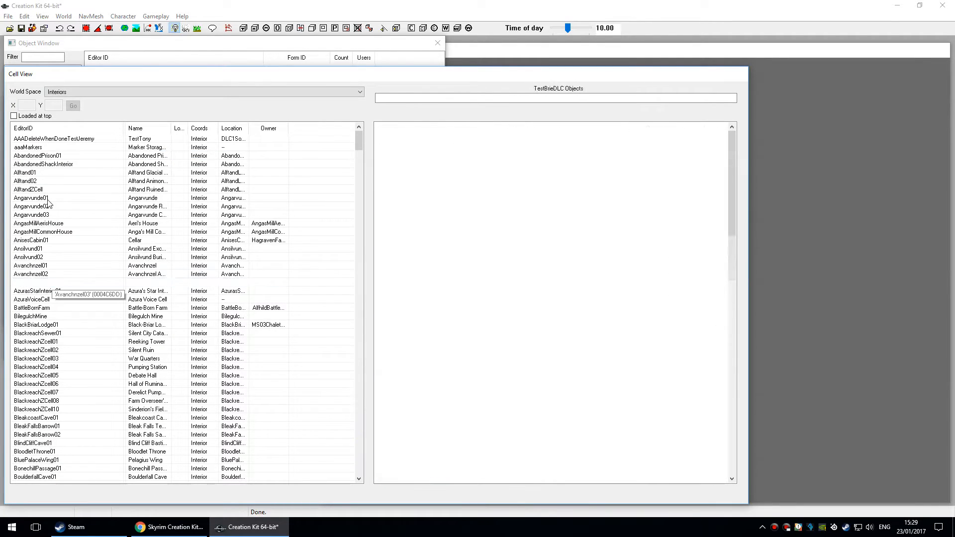
{"action": "key", "text": "t"}
{"action": "key", "text": "t"}
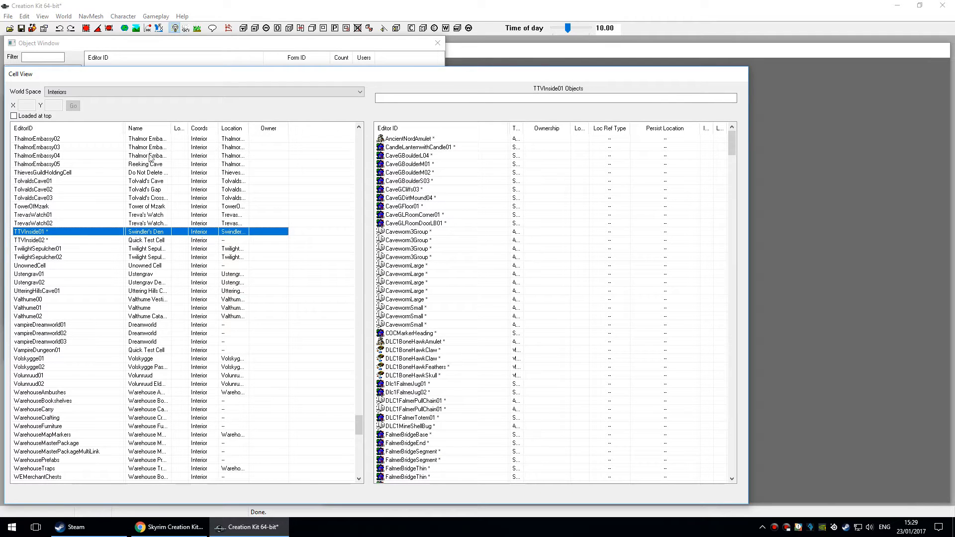
{"action": "key", "text": "Down"}
Save the plugin as TTVHome0000F in the Skyrim Special Edition Data folder
{"action": "key", "text": "ctrl+s"}
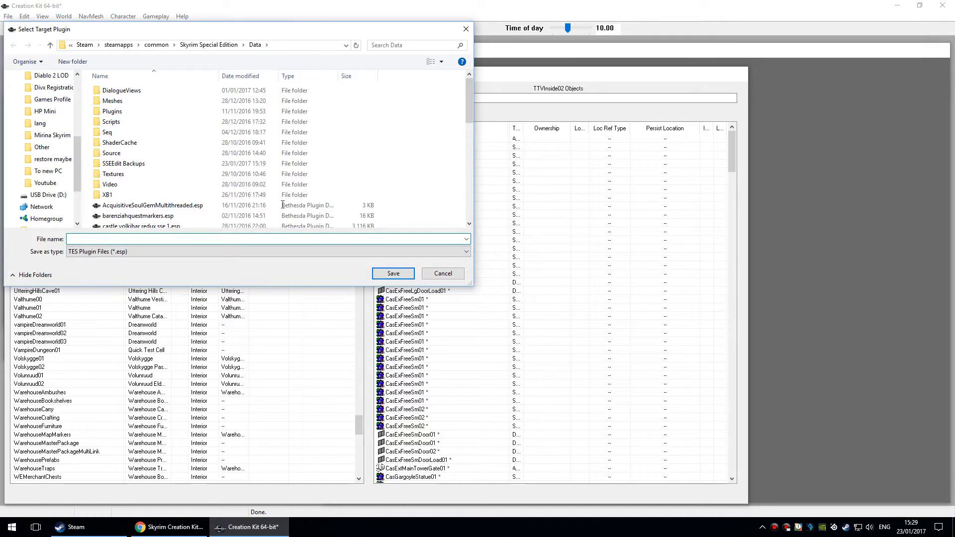
{"action": "type", "text": "TTV"}
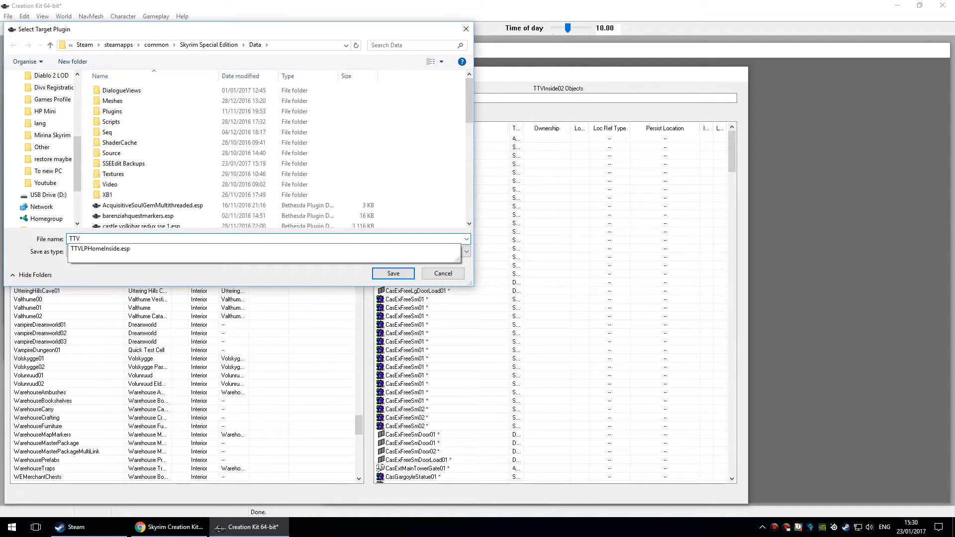
{"action": "type", "text": "Home0000F"}
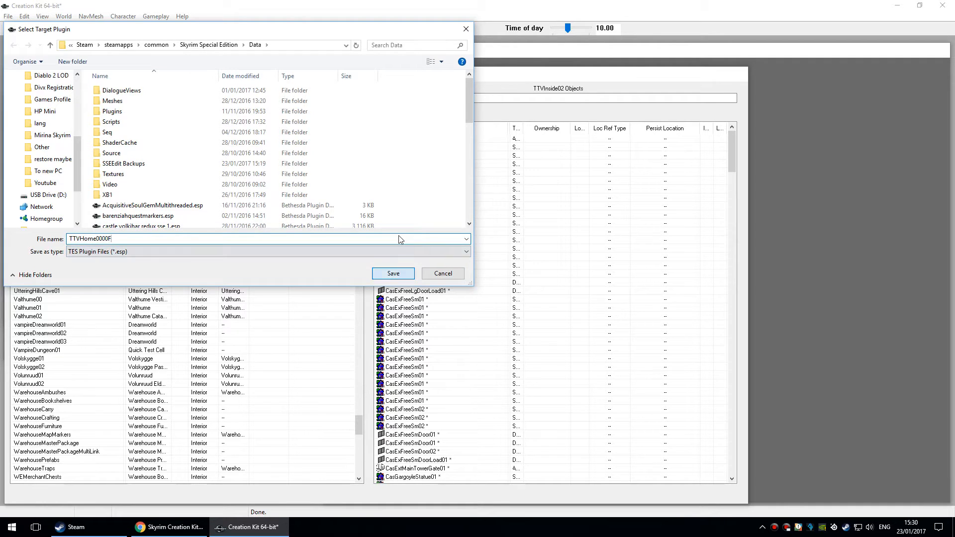
{"action": "left_click", "coordinate": [393, 273]}
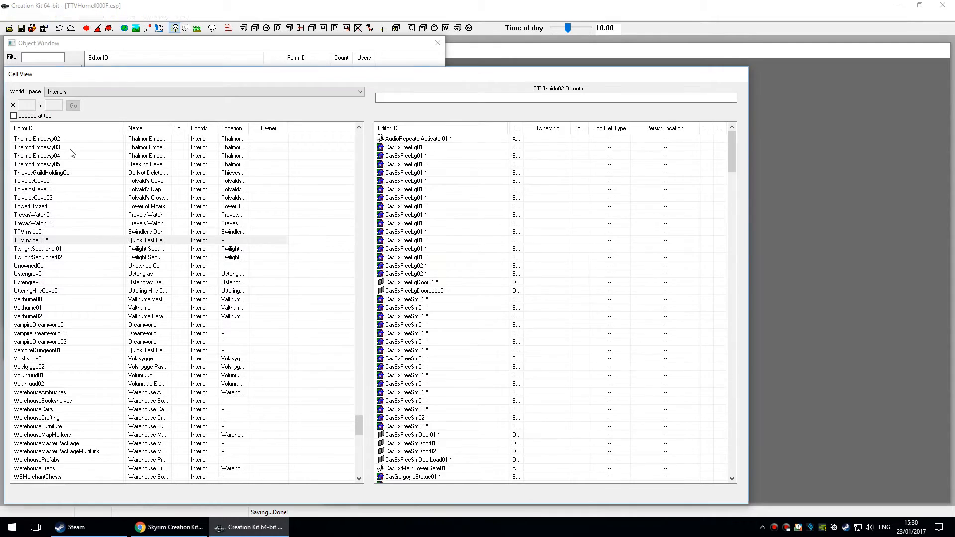
Shrink the Cell View window to fit beneath the Object Window, keeping the TTVInside cells in view in its list
{"action": "key", "text": "Up"}
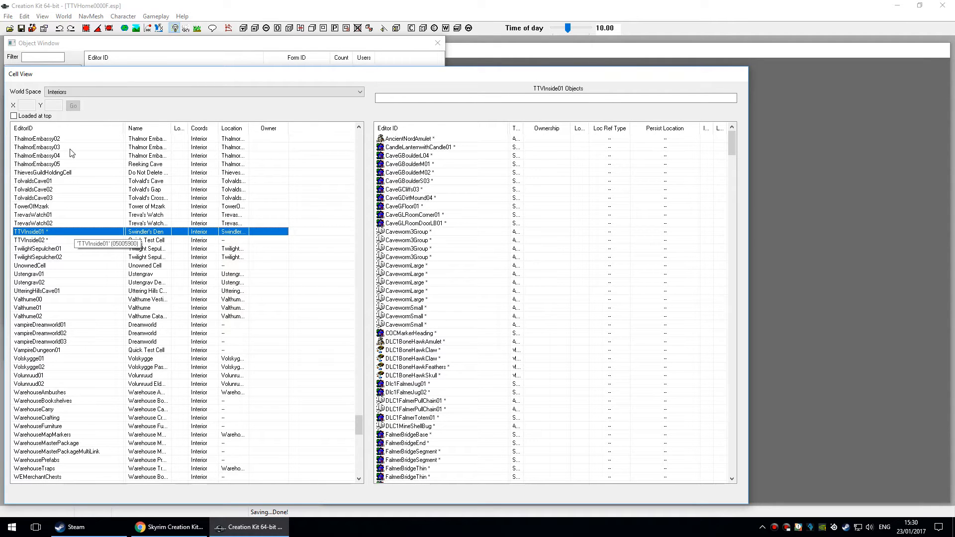
{"action": "key", "text": "Down"}
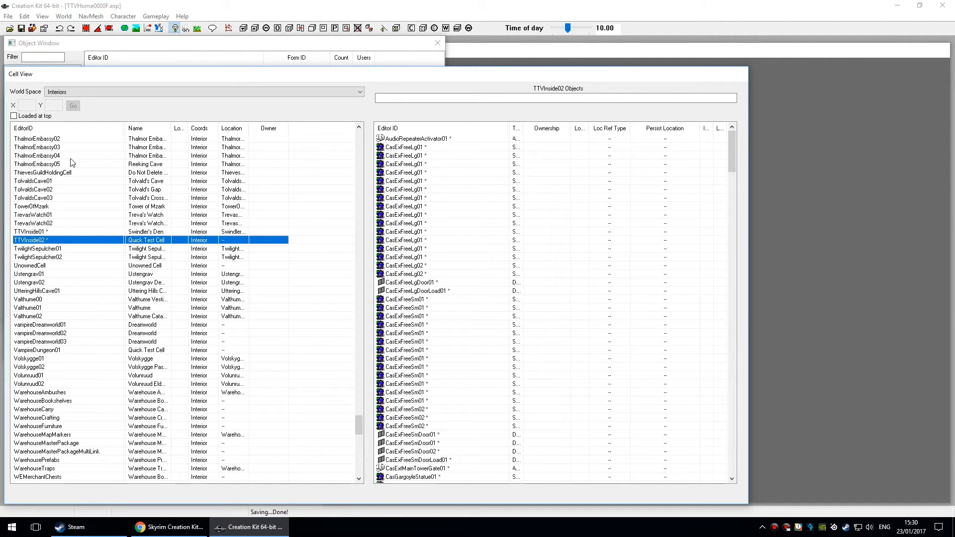
{"action": "left_click_drag", "start_coordinate": [746, 266], "coordinate": [439, 249]}
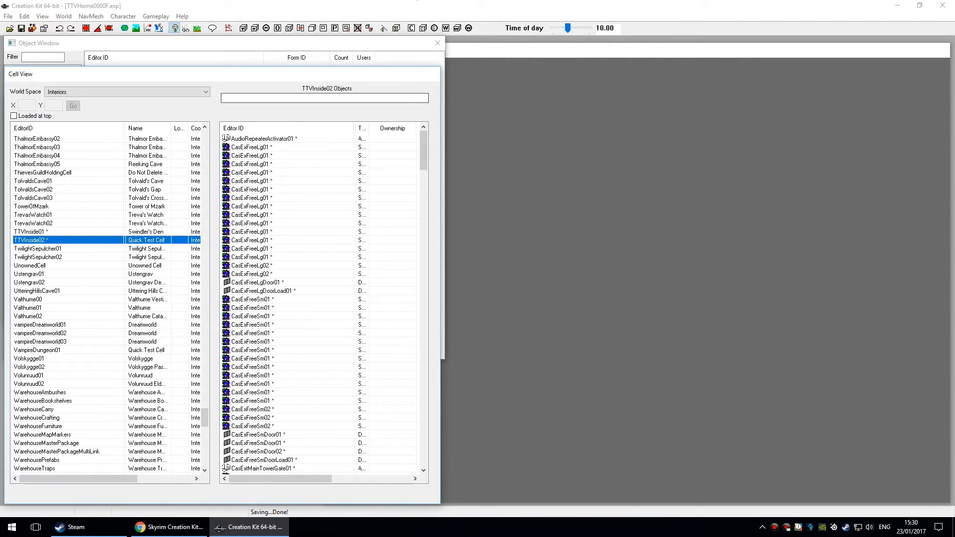
{"action": "left_click_drag", "start_coordinate": [417, 68], "coordinate": [413, 359]}
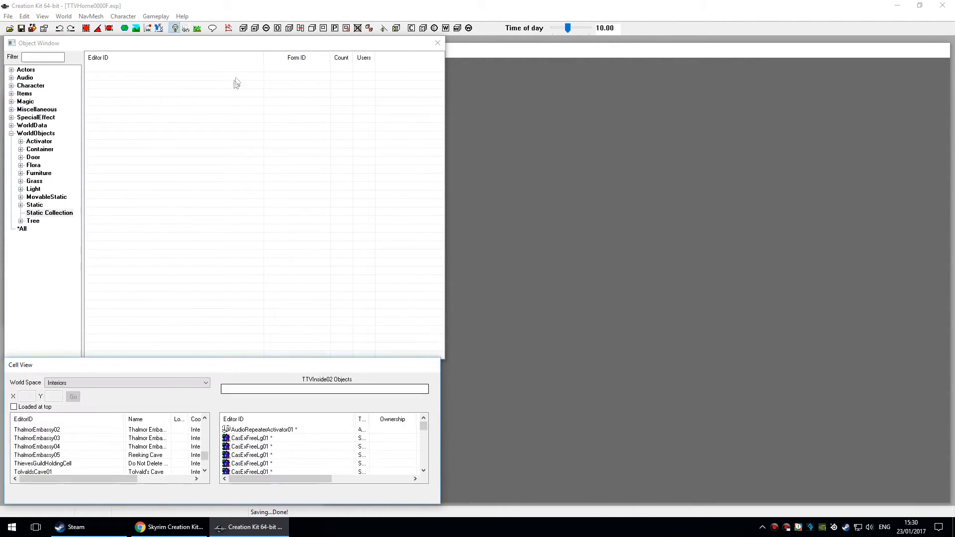
{"action": "scroll", "coordinate": [109, 450], "scroll_direction": "down", "scroll_amount": 2}
{"action": "scroll", "coordinate": [202, 98], "scroll_direction": "down", "scroll_amount": 2}
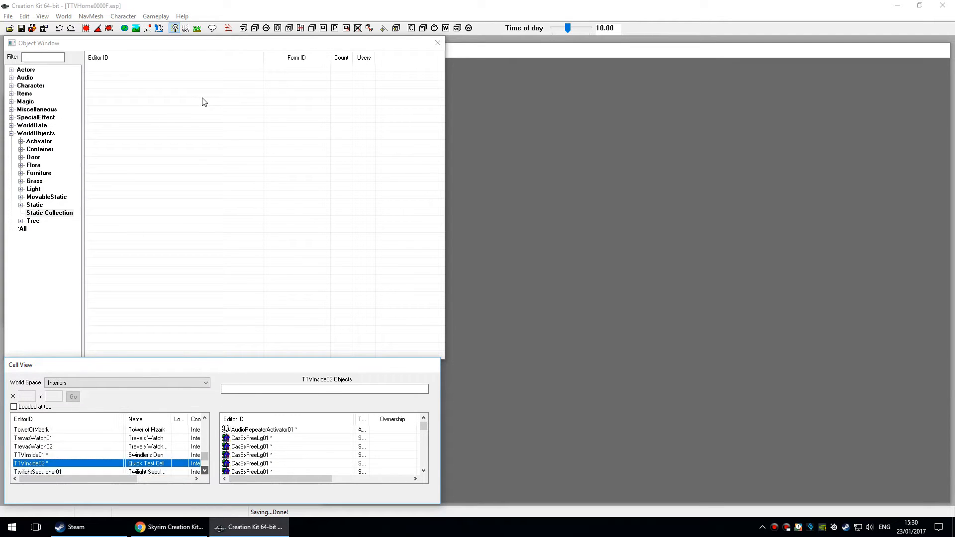
Load the TTVInside01 cell into the Render Window, accepting the texture and animation warnings for all
{"action": "double_click", "coordinate": [31, 438]}
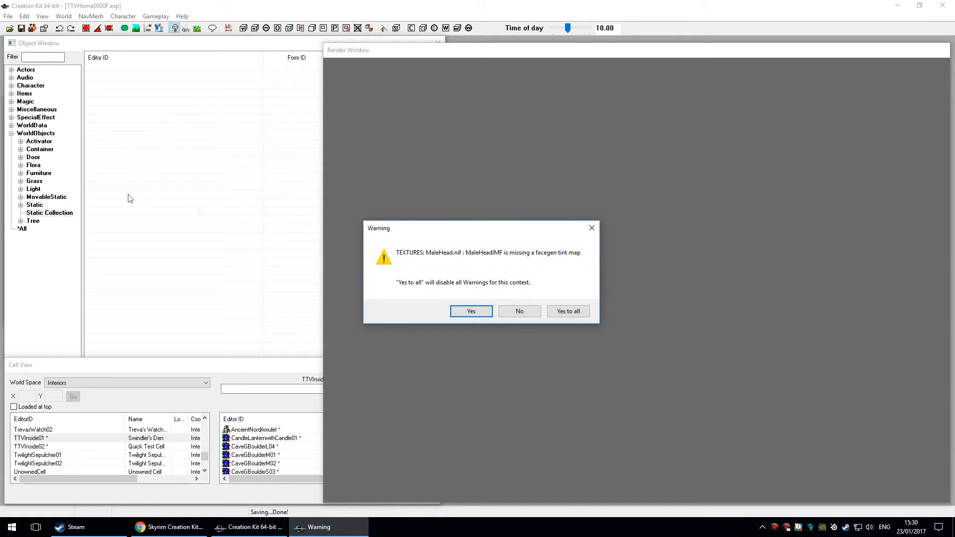
{"action": "key", "text": "Return"}
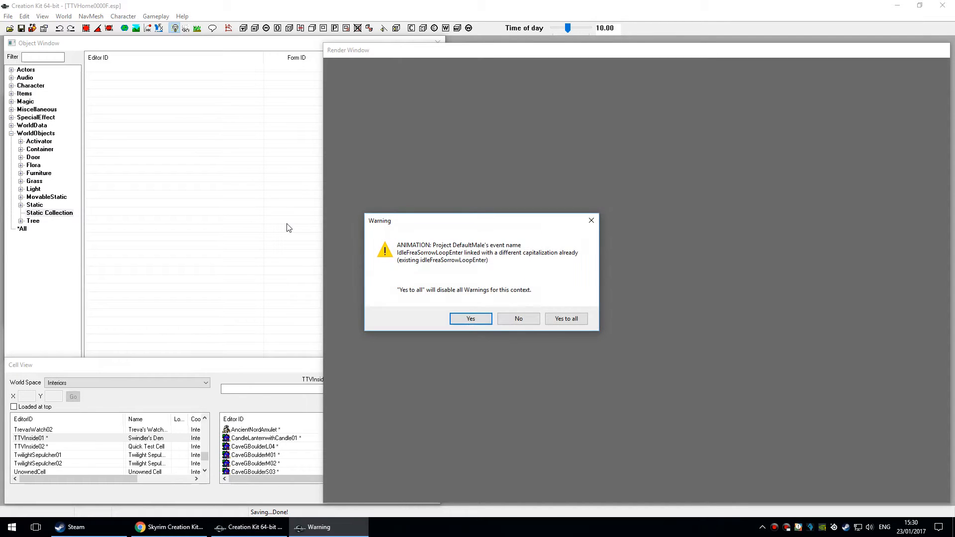
{"action": "key", "text": "Tab"}
{"action": "key", "text": "Tab"}
{"action": "key", "text": "Return"}
{"action": "key", "text": "Tab"}
{"action": "key", "text": "Tab"}
{"action": "key", "text": "Return"}
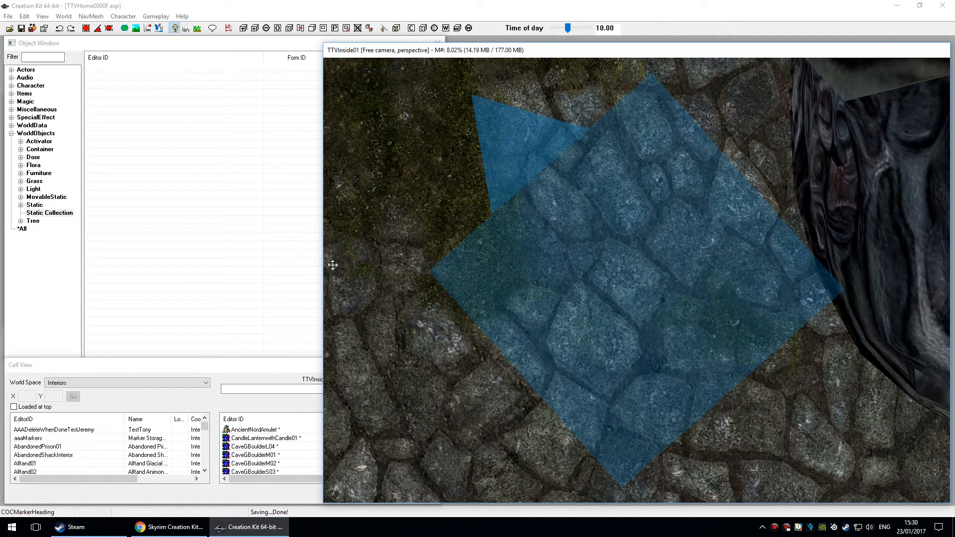
Examine the TTVInside01 interior in the Render Window, from the area around the COC marker to the cell's whole layout
{"action": "mouse_move", "coordinate": [333, 265]}
{"action": "middle_mouse_down"}
{"action": "mouse_move", "coordinate": [347, 235]}
{"action": "mouse_move", "coordinate": [356, 243]}
{"action": "middle_mouse_up"}
{"action": "scroll", "coordinate": [347, 278], "scroll_direction": "down", "scroll_amount": 4}
{"action": "mouse_move", "coordinate": [348, 286]}
{"action": "middle_mouse_down", "text": "shift"}
{"action": "mouse_move", "coordinate": [341, 294]}
{"action": "mouse_move", "coordinate": [354, 286]}
{"action": "mouse_move", "coordinate": [297, 280]}
{"action": "mouse_move", "coordinate": [288, 288]}
{"action": "middle_mouse_up", "text": "shift"}
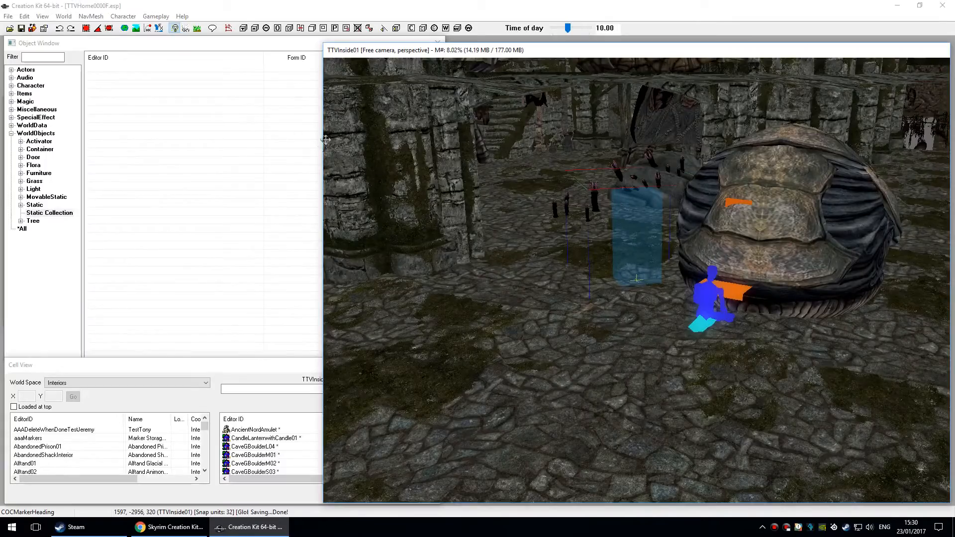
{"action": "scroll", "coordinate": [363, 243], "scroll_direction": "up", "scroll_amount": 6}
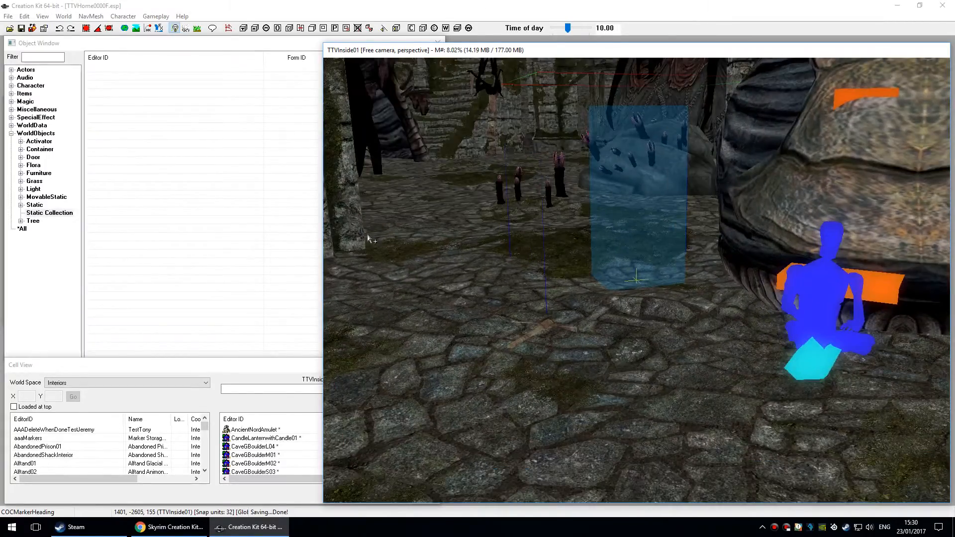
{"action": "mouse_move", "coordinate": [368, 239]}
{"action": "middle_mouse_down", "text": "shift"}
{"action": "mouse_move", "coordinate": [453, 255]}
{"action": "mouse_move", "coordinate": [364, 246]}
{"action": "middle_mouse_up", "text": "shift"}
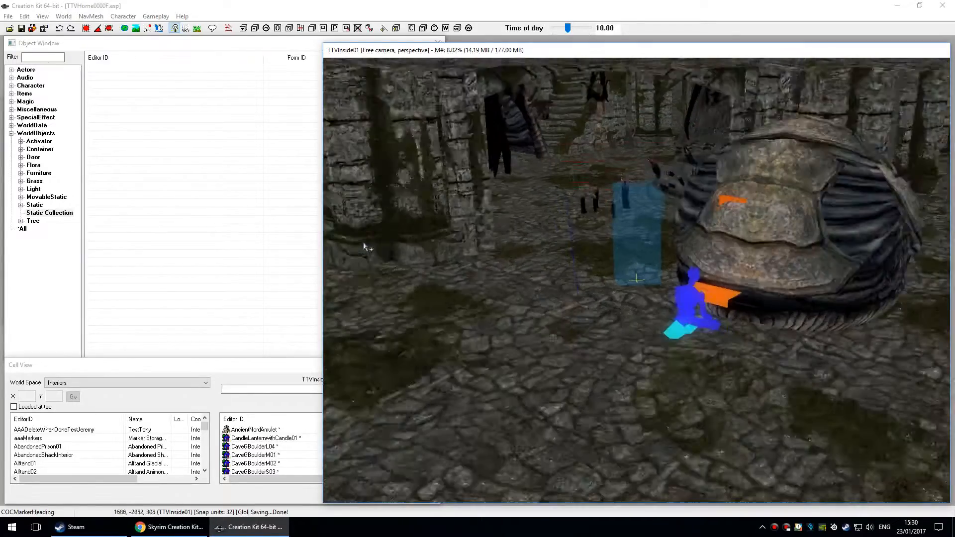
{"action": "scroll", "coordinate": [368, 247], "scroll_direction": "down", "scroll_amount": 8}
{"action": "middle_click_drag", "start_coordinate": [326, 174], "coordinate": [391, 270], "text": "shift"}
{"action": "mouse_move", "coordinate": [375, 287]}
{"action": "middle_mouse_down", "text": "shift"}
{"action": "mouse_move", "coordinate": [345, 303]}
{"action": "mouse_move", "coordinate": [362, 303]}
{"action": "mouse_move", "coordinate": [369, 277]}
{"action": "middle_mouse_up", "text": "shift"}
{"action": "middle_click_drag", "start_coordinate": [258, 124], "coordinate": [363, 309]}
{"action": "middle_click_drag", "start_coordinate": [368, 232], "coordinate": [373, 164]}
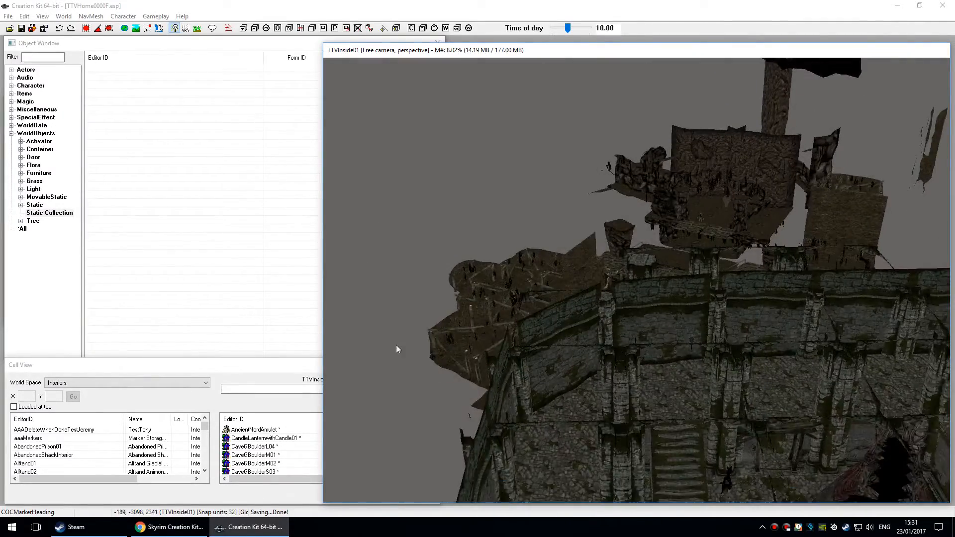
{"action": "scroll", "coordinate": [395, 338], "scroll_direction": "up", "scroll_amount": 5}
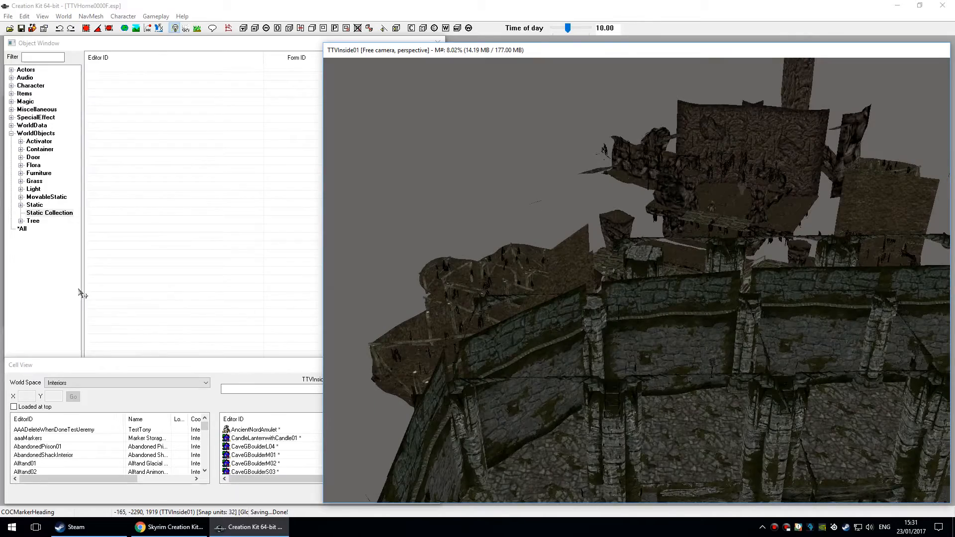
{"action": "middle_click_drag", "start_coordinate": [100, 308], "coordinate": [168, 300]}
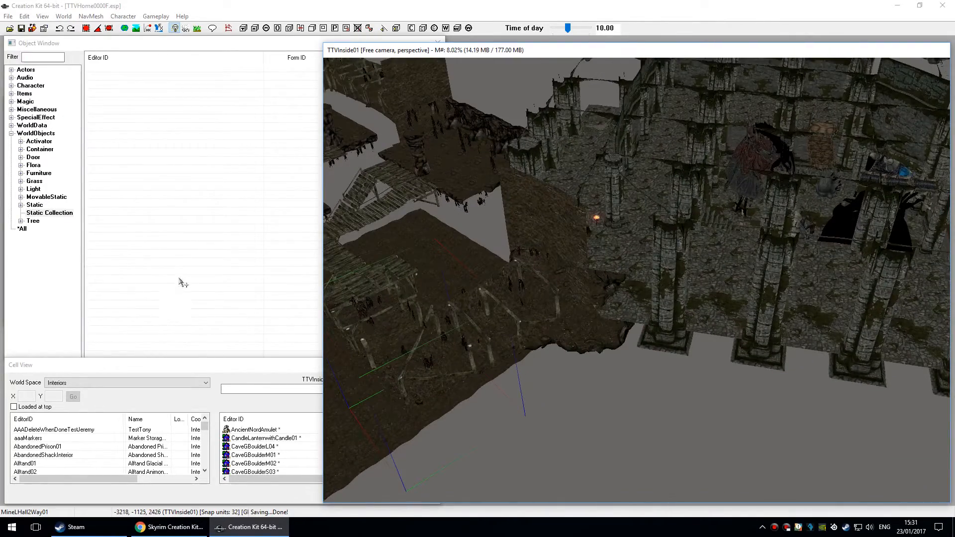
{"action": "middle_click_drag", "start_coordinate": [147, 256], "coordinate": [436, 287]}
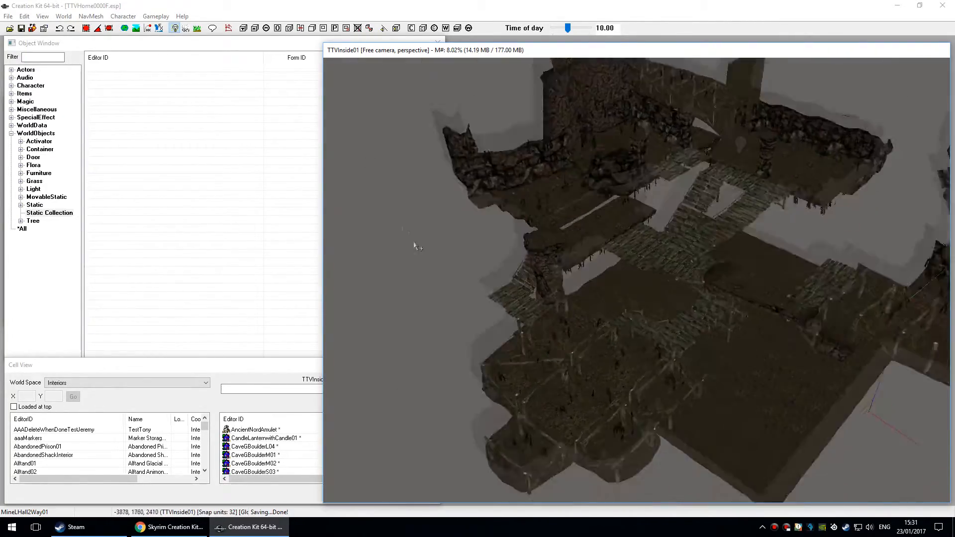
Examine the walkways, platforms and rock walls of TTVInside01 from several angles, then inspect the NPC standing on the planks up close
{"action": "middle_click_drag", "start_coordinate": [417, 249], "coordinate": [398, 215]}
{"action": "middle_click_drag", "start_coordinate": [379, 270], "coordinate": [382, 243]}
{"action": "scroll", "coordinate": [381, 243], "scroll_direction": "up", "scroll_amount": 3}
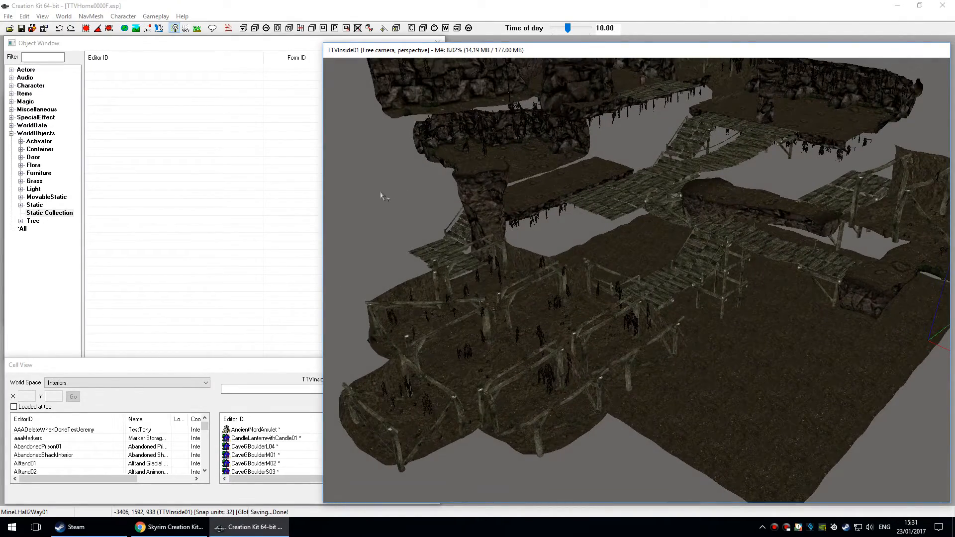
{"action": "scroll", "coordinate": [382, 190], "scroll_direction": "up", "scroll_amount": 1}
{"action": "middle_click_drag", "start_coordinate": [383, 162], "coordinate": [369, 305]}
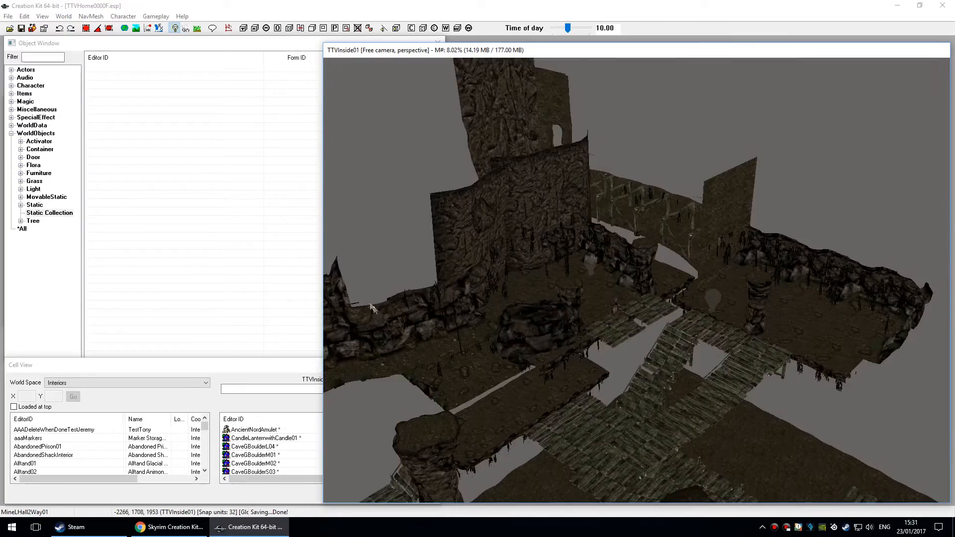
{"action": "scroll", "coordinate": [387, 351], "scroll_direction": "up", "scroll_amount": 5}
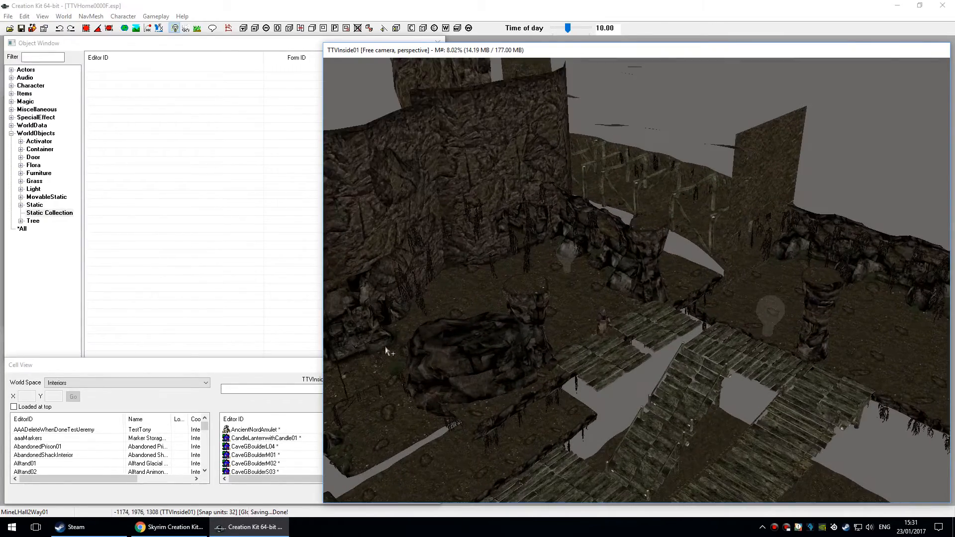
{"action": "scroll", "coordinate": [354, 312], "scroll_direction": "up", "scroll_amount": 8}
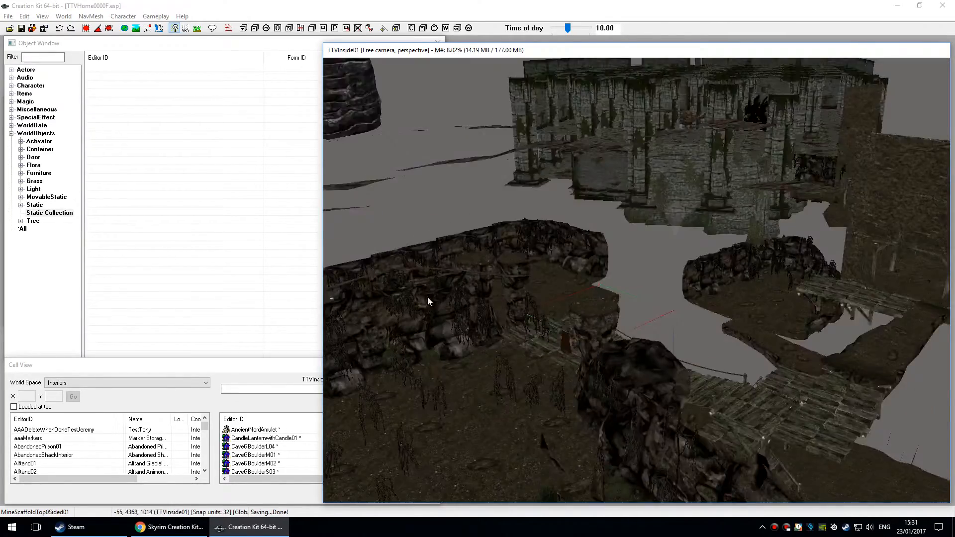
{"action": "scroll", "coordinate": [417, 282], "scroll_direction": "down", "scroll_amount": 10}
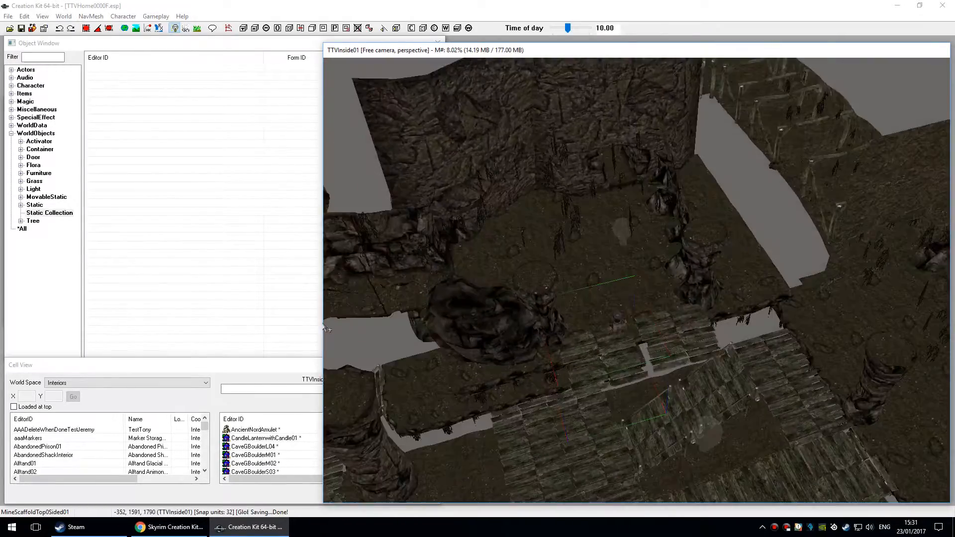
{"action": "middle_click_drag", "start_coordinate": [323, 327], "coordinate": [307, 277], "text": "shift"}
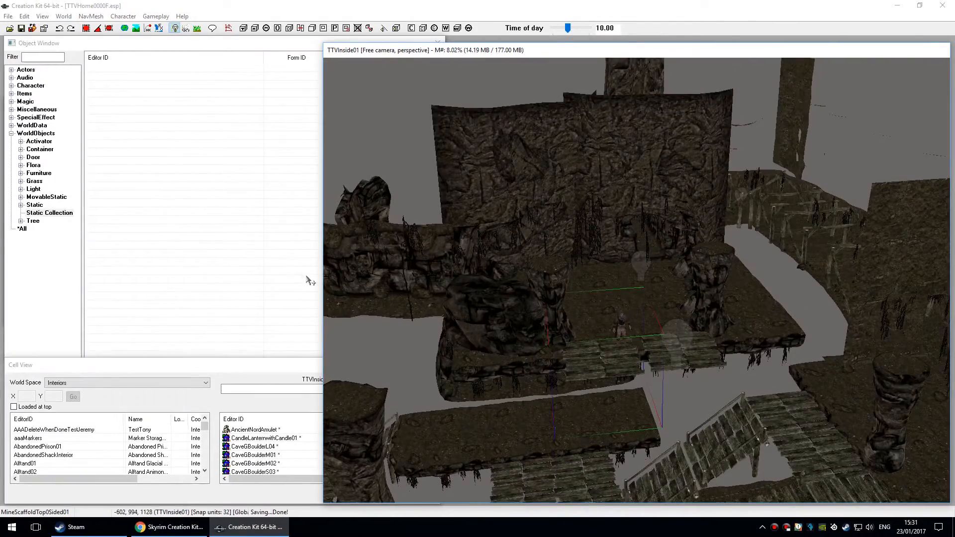
{"action": "scroll", "coordinate": [329, 289], "scroll_direction": "up", "scroll_amount": 8}
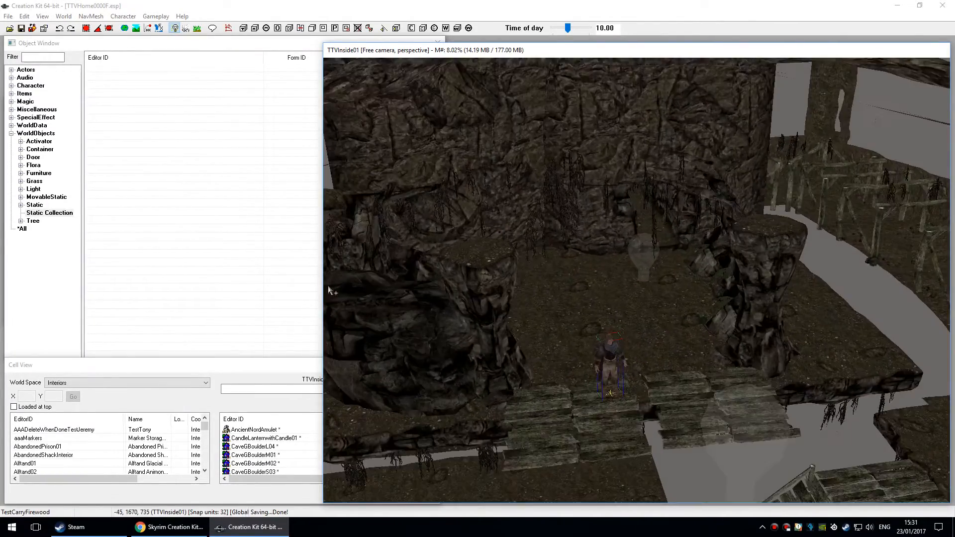
{"action": "scroll", "coordinate": [329, 289], "scroll_direction": "up", "scroll_amount": 1}
{"action": "middle_click_drag", "start_coordinate": [328, 352], "coordinate": [348, 343], "text": "shift"}
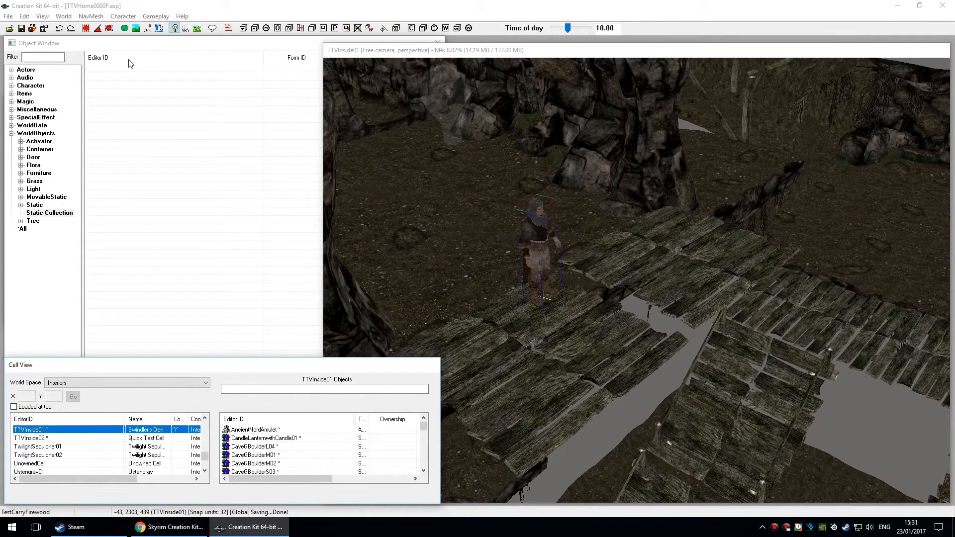
Load the TTVInside02 cell into the Render Window and view the room around its COC marker
{"action": "double_click", "coordinate": [31, 438]}
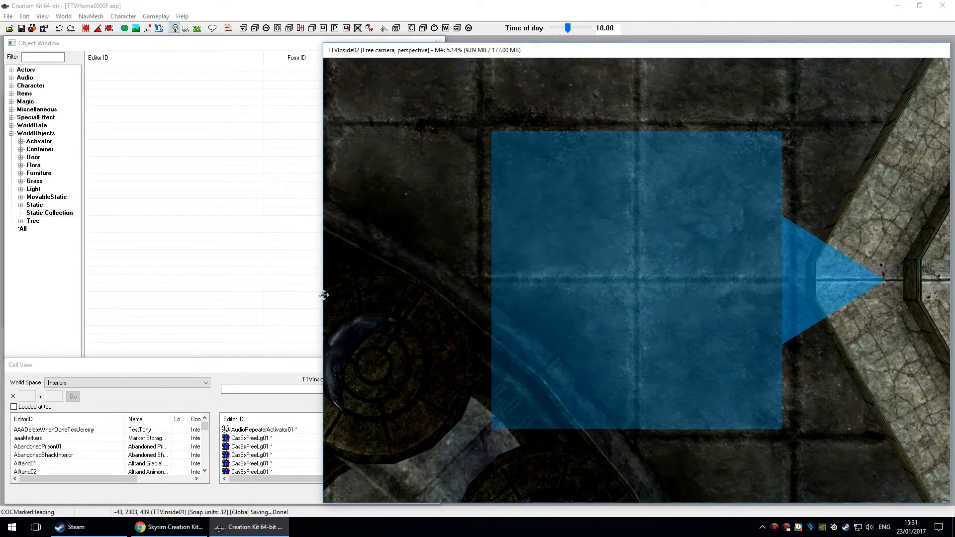
{"action": "scroll", "coordinate": [343, 273], "scroll_direction": "down", "scroll_amount": 8}
{"action": "middle_click_drag", "start_coordinate": [334, 285], "coordinate": [369, 256], "text": "shift"}
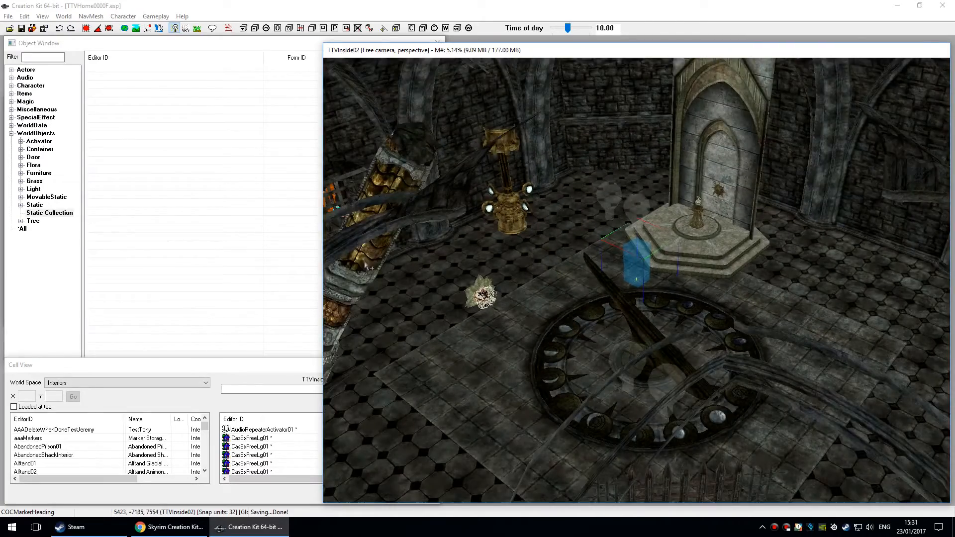
{"action": "mouse_move", "coordinate": [357, 308]}
{"action": "middle_mouse_down", "text": "shift"}
{"action": "mouse_move", "coordinate": [453, 291]}
{"action": "mouse_move", "coordinate": [374, 285]}
{"action": "mouse_move", "coordinate": [339, 309]}
{"action": "mouse_move", "coordinate": [437, 288]}
{"action": "mouse_move", "coordinate": [422, 308]}
{"action": "mouse_move", "coordinate": [389, 279]}
{"action": "mouse_move", "coordinate": [388, 302]}
{"action": "middle_mouse_up", "text": "shift"}
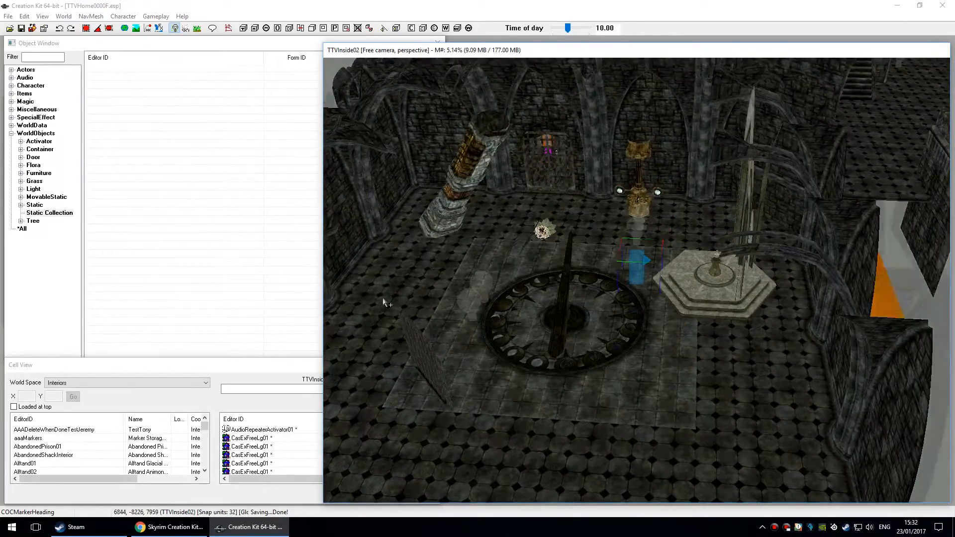
Examine the TTVInside02 interior, from the leaning column and barred door through the surrounding halls and back to the COC marker room
{"action": "mouse_move", "coordinate": [247, 194]}
{"action": "middle_mouse_down", "text": "shift"}
{"action": "mouse_move", "coordinate": [243, 90]}
{"action": "mouse_move", "coordinate": [275, 104]}
{"action": "mouse_move", "coordinate": [285, 144]}
{"action": "mouse_move", "coordinate": [306, 151]}
{"action": "middle_mouse_up", "text": "shift"}
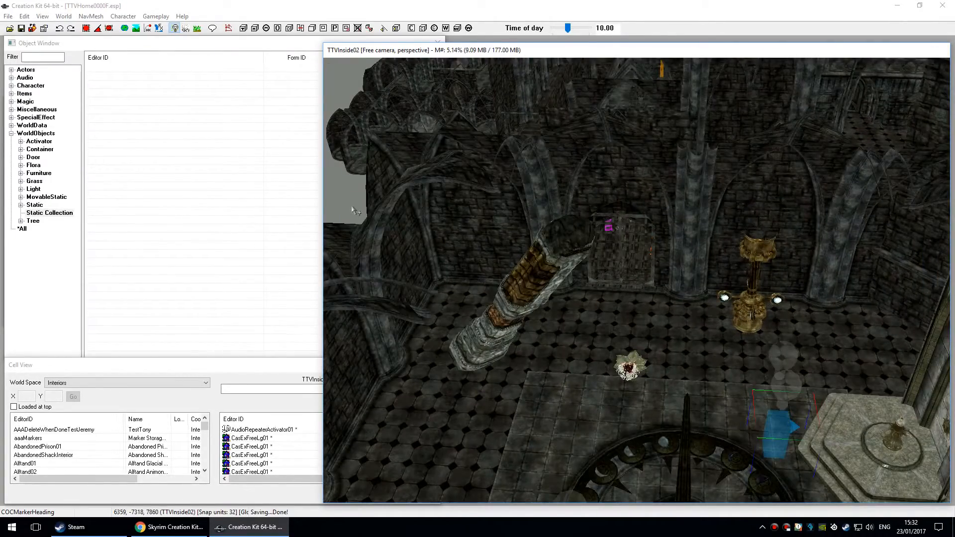
{"action": "middle_click_drag", "start_coordinate": [351, 210], "coordinate": [354, 201], "text": "shift"}
{"action": "scroll", "coordinate": [343, 231], "scroll_direction": "up", "scroll_amount": 5}
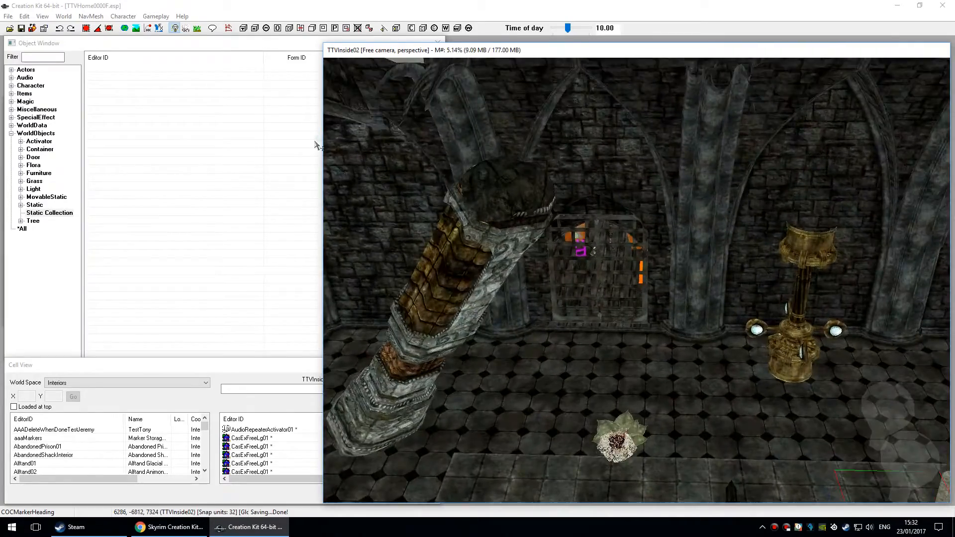
{"action": "scroll", "coordinate": [347, 220], "scroll_direction": "up", "scroll_amount": 10}
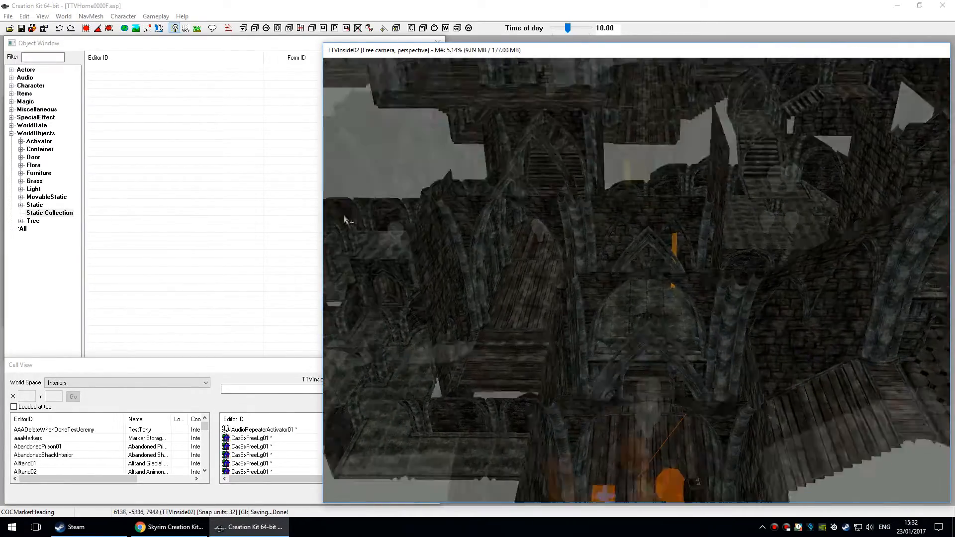
{"action": "scroll", "coordinate": [358, 220], "scroll_direction": "down", "scroll_amount": 10}
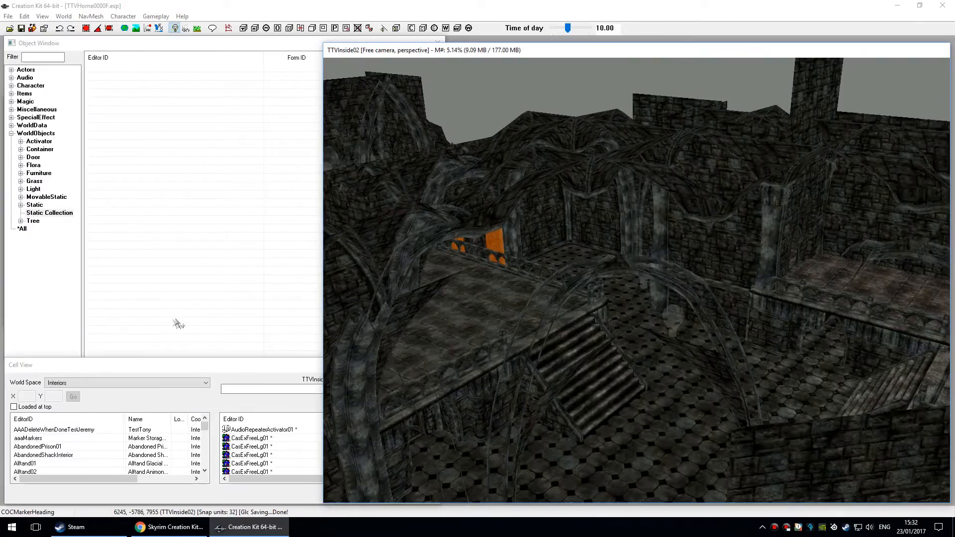
{"action": "middle_click_drag", "start_coordinate": [177, 323], "coordinate": [359, 186], "text": "shift"}
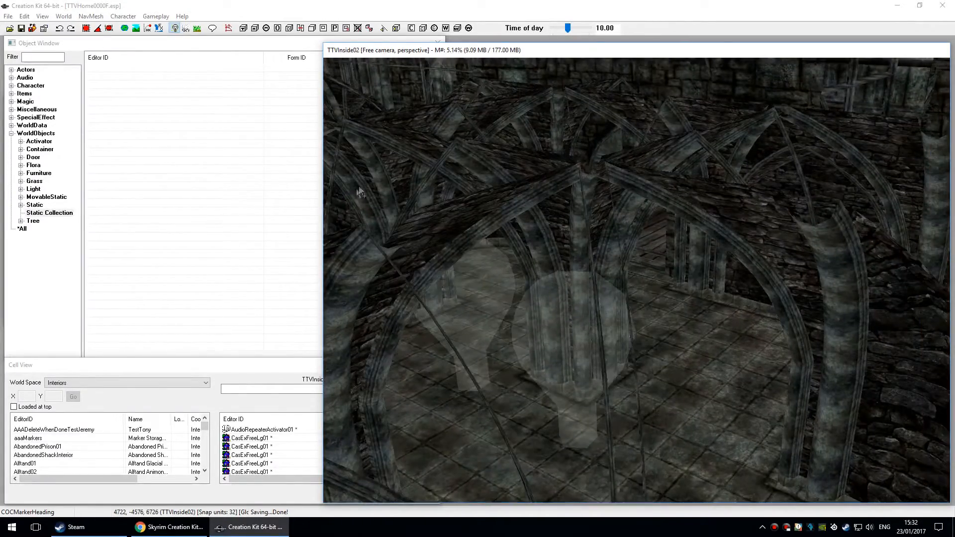
{"action": "scroll", "coordinate": [506, 290], "scroll_direction": "down", "scroll_amount": 10}
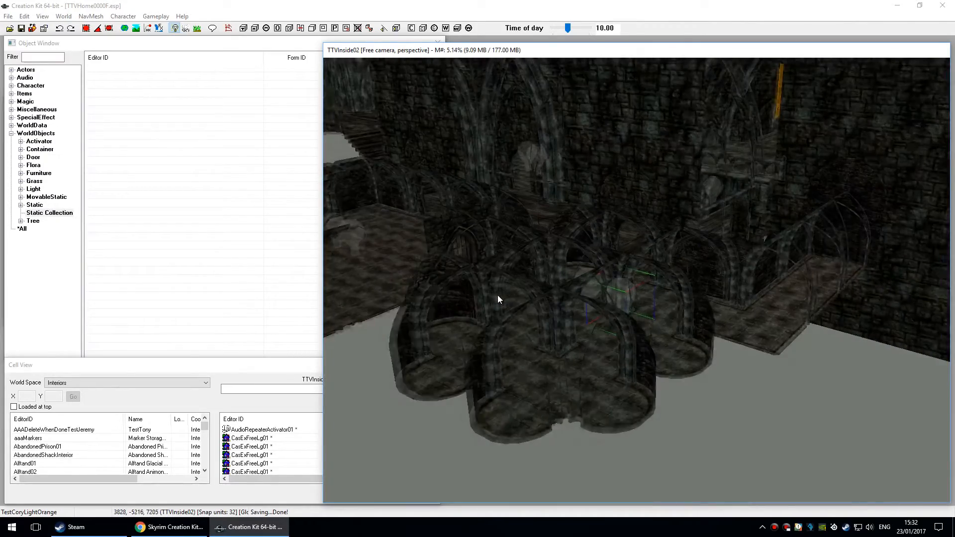
{"action": "middle_click_drag", "start_coordinate": [498, 295], "coordinate": [306, 187], "text": "shift"}
{"action": "scroll", "coordinate": [480, 306], "scroll_direction": "down", "scroll_amount": 10}
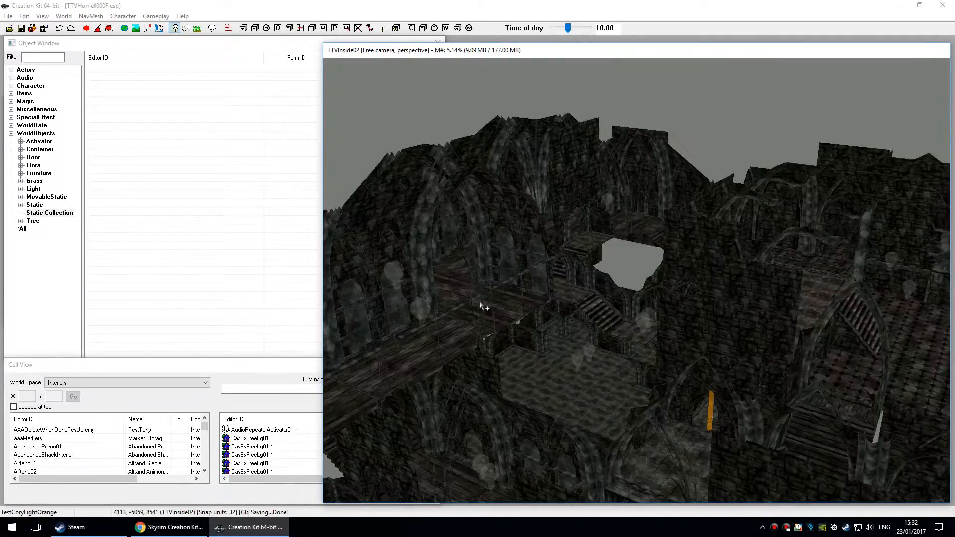
{"action": "middle_click_drag", "start_coordinate": [480, 305], "coordinate": [300, 190], "text": "shift"}
{"action": "scroll", "coordinate": [348, 151], "scroll_direction": "up", "scroll_amount": 8}
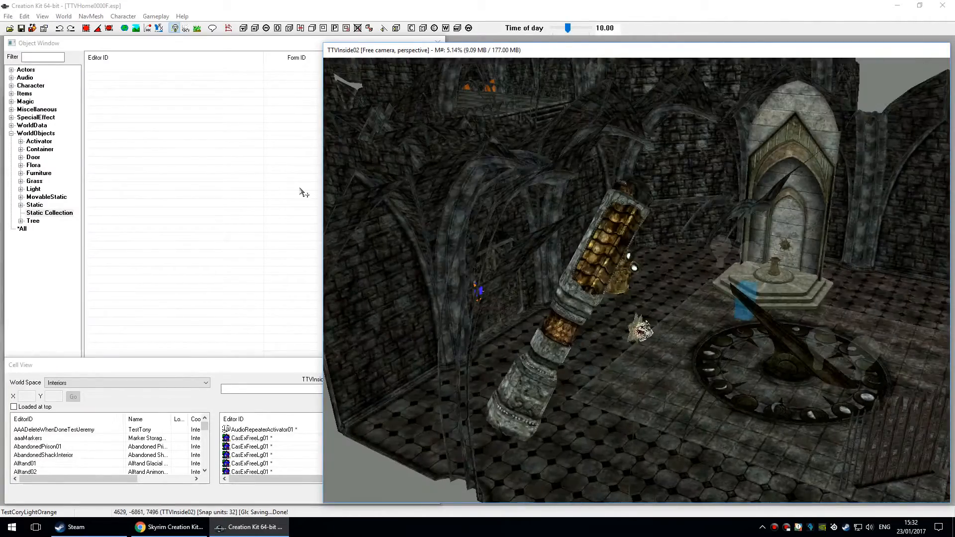
{"action": "middle_click_drag", "start_coordinate": [390, 283], "coordinate": [367, 284], "text": "shift"}
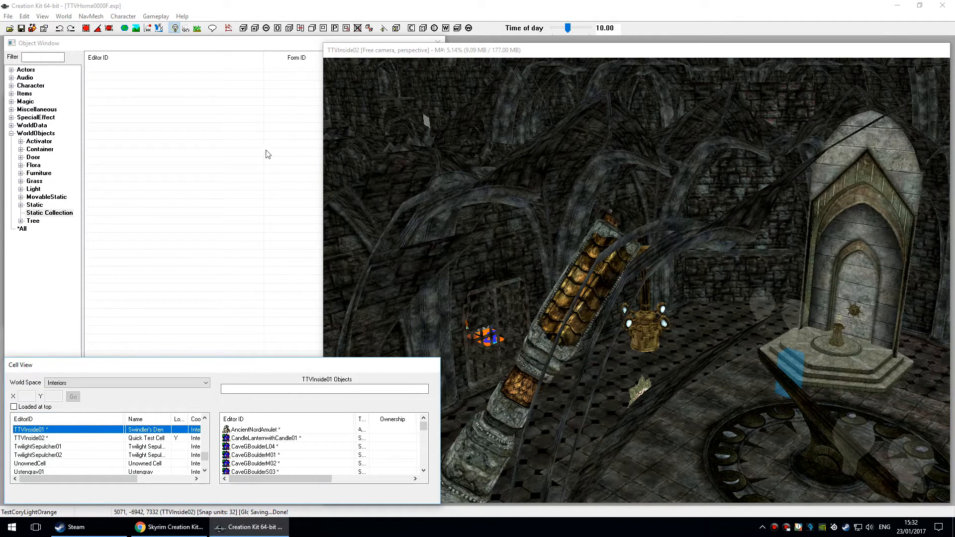
Switch to Steam and launch The Elder Scrolls V: Skyrim Special Edition
{"action": "left_click", "coordinate": [75, 527]}
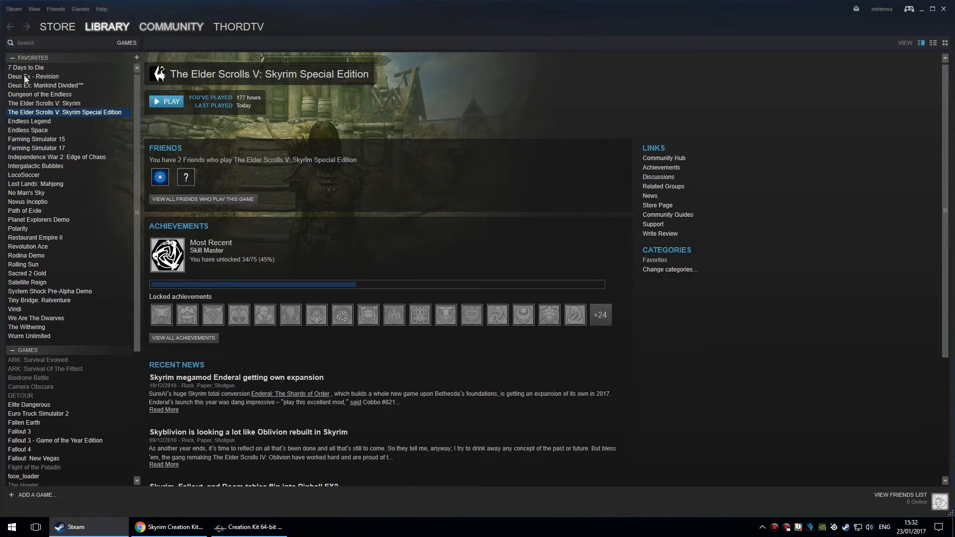
{"action": "left_click", "coordinate": [166, 102]}
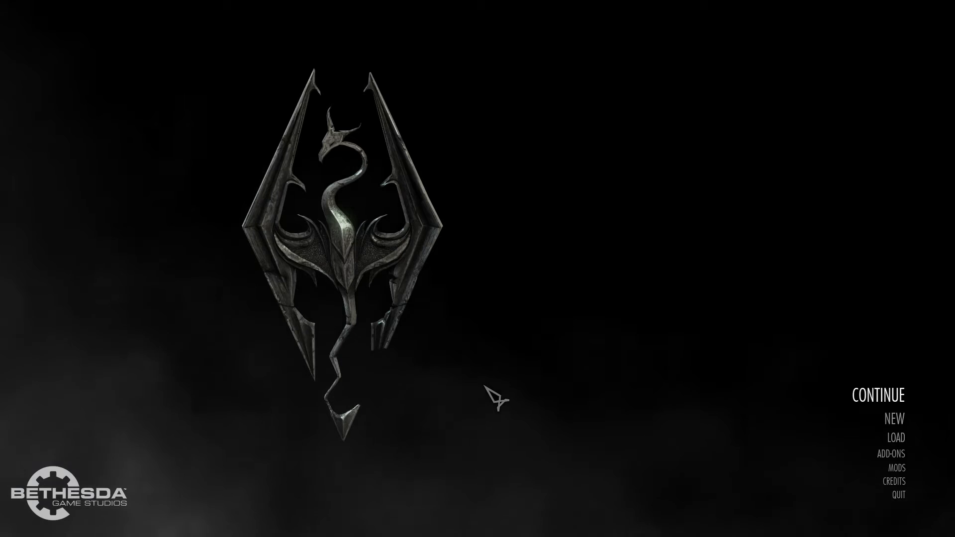